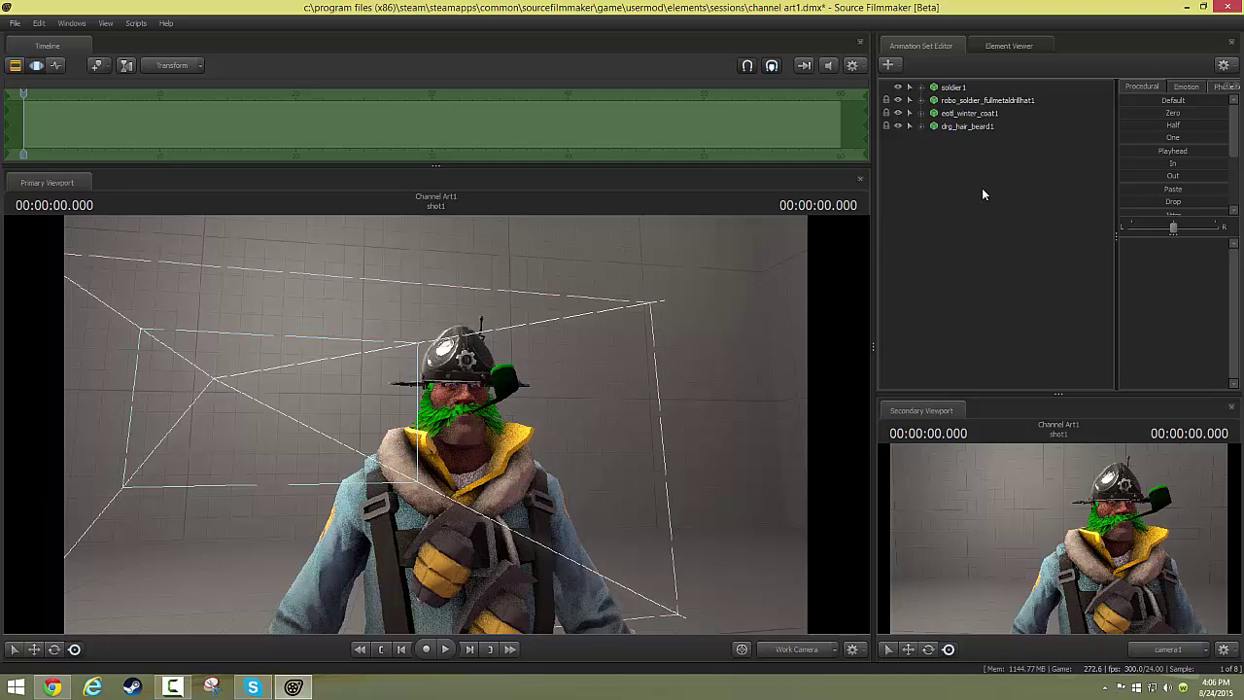
Start a new particle system from the Animation Set Editor and pick explosion.pcf as its definition file.
right_click(938, 156)
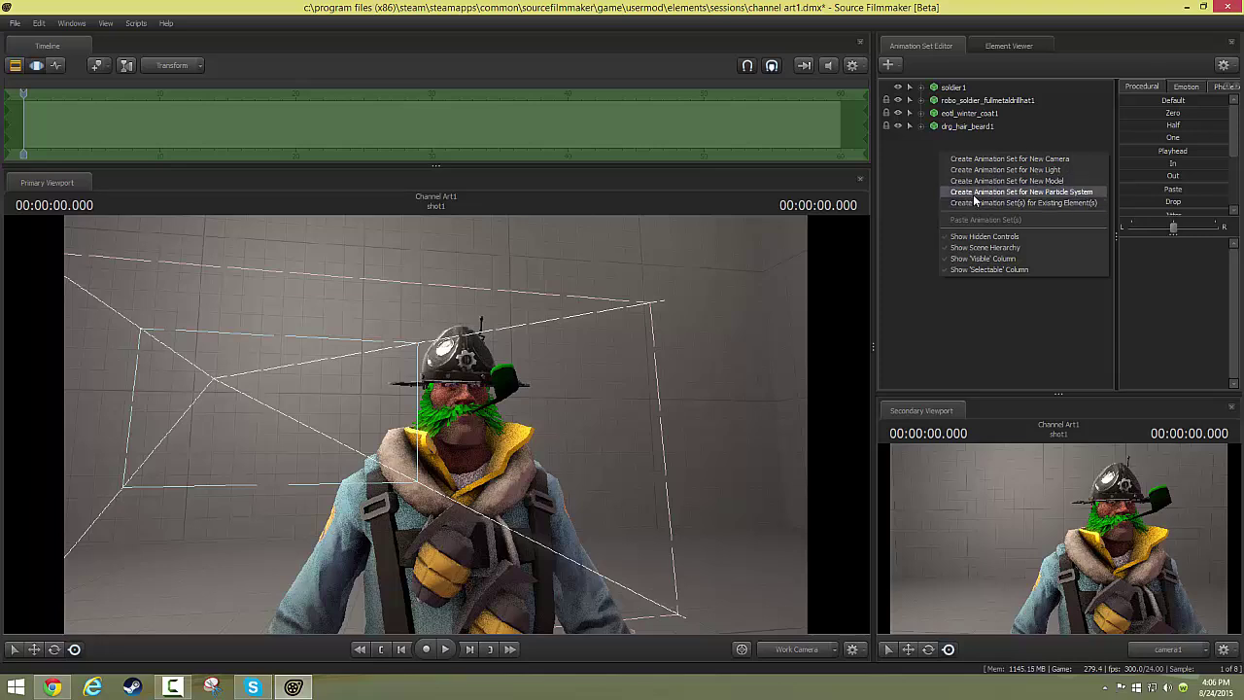
left_click(973, 194)
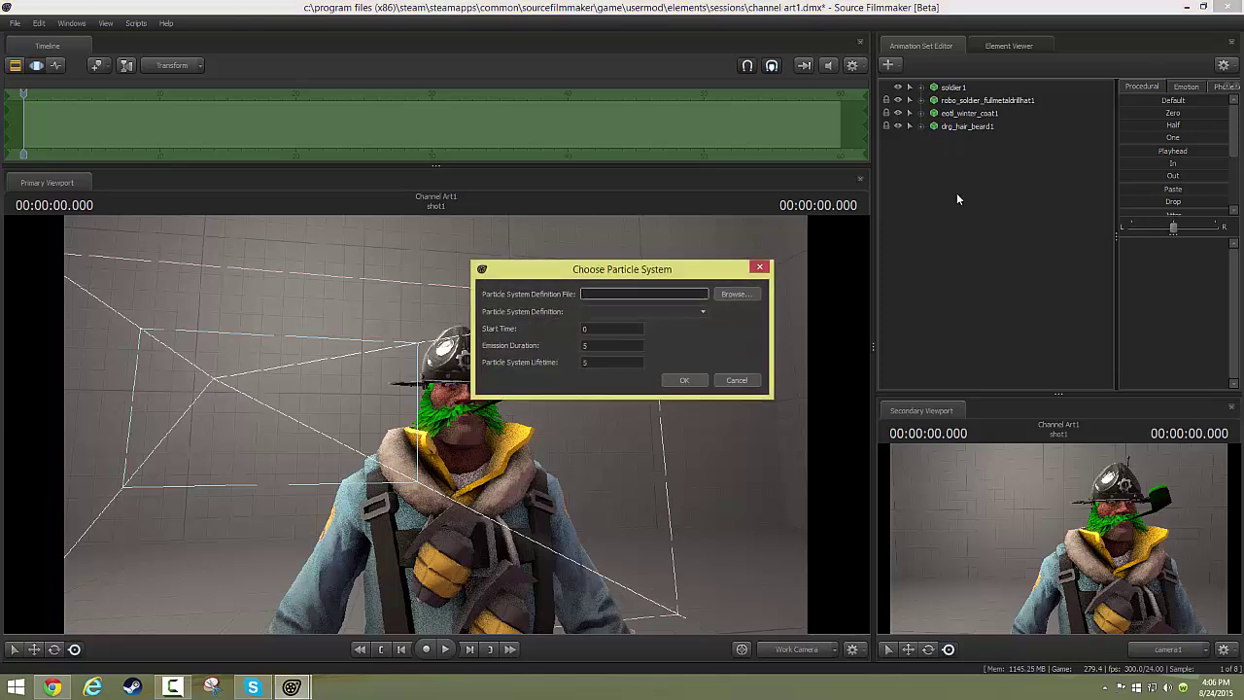
left_click(734, 293)
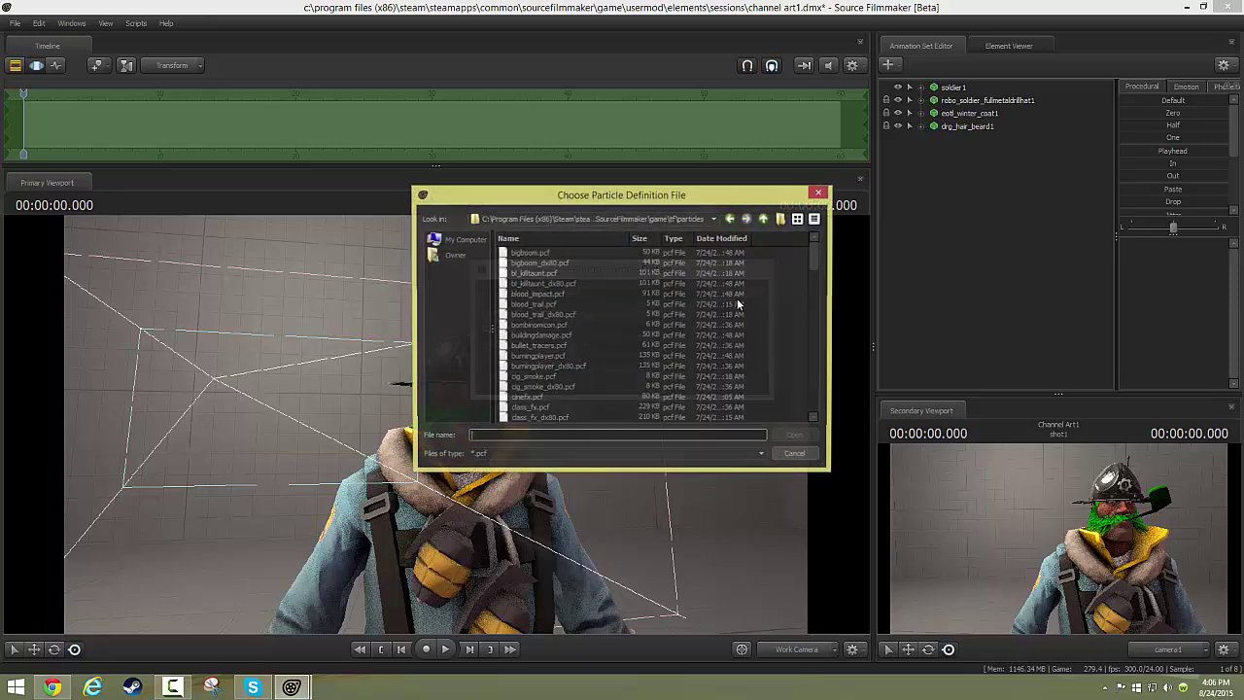
scroll(616, 311, "down", 7)
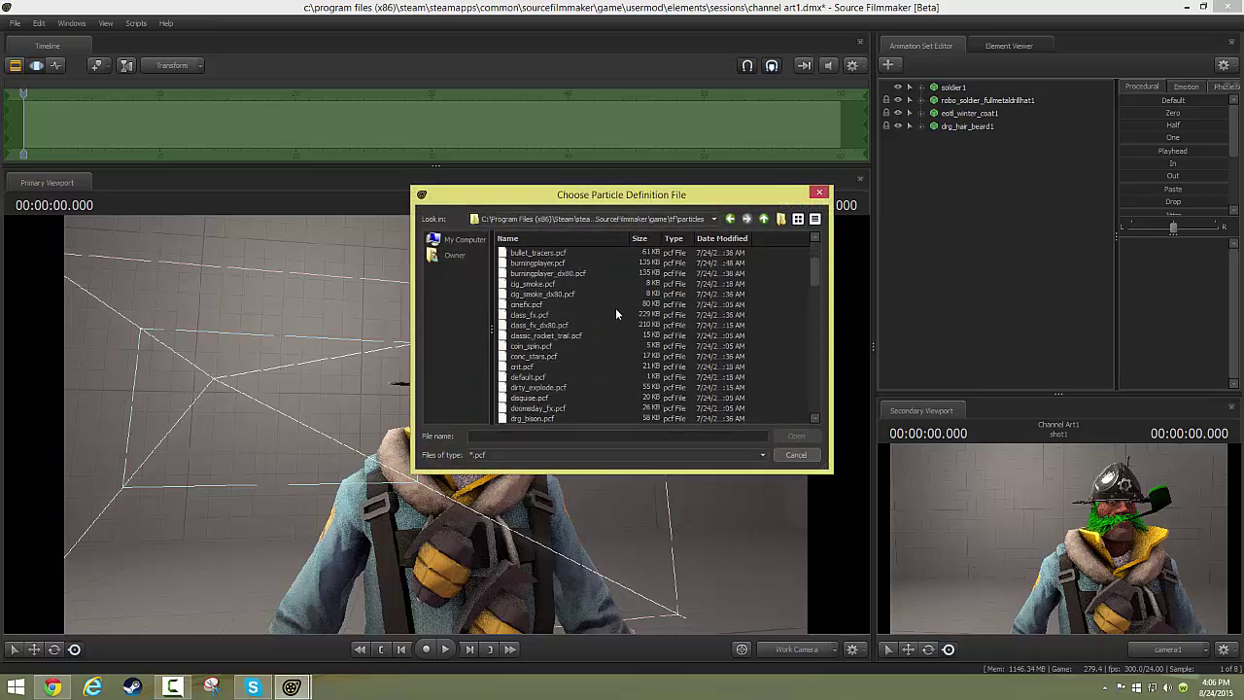
scroll(623, 314, "down", 15)
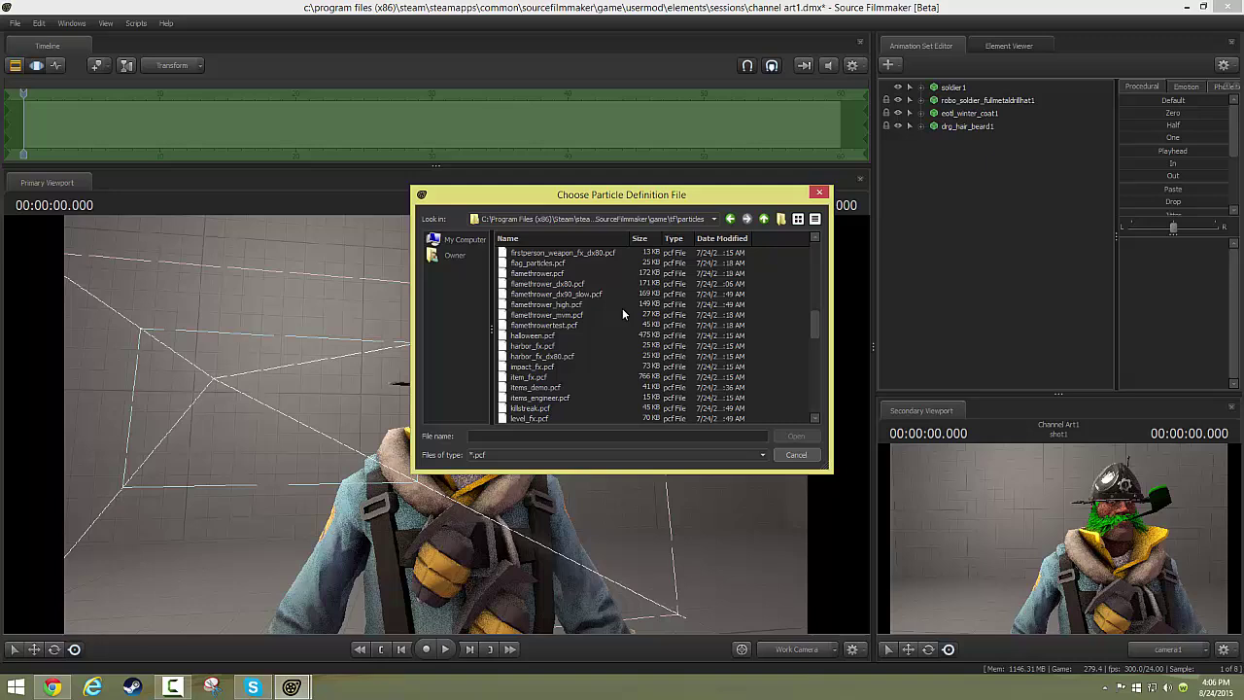
scroll(622, 308, "down", 3)
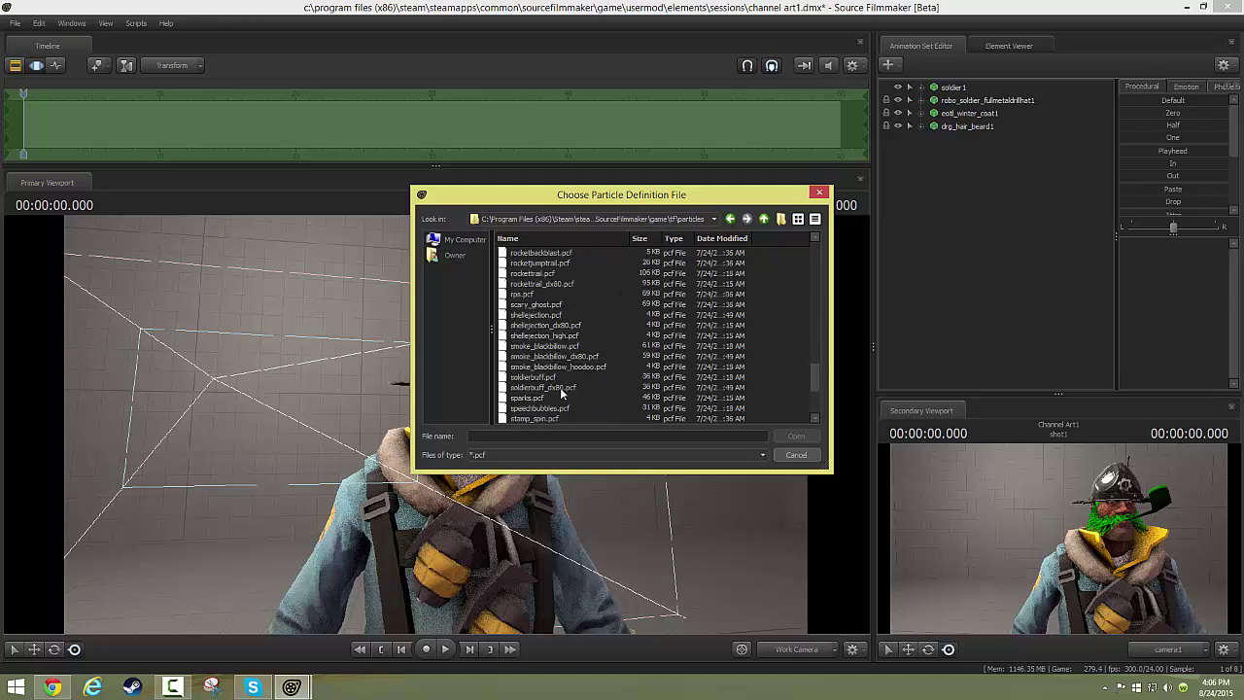
scroll(551, 389, "up", 8)
scroll(551, 389, "up", 3)
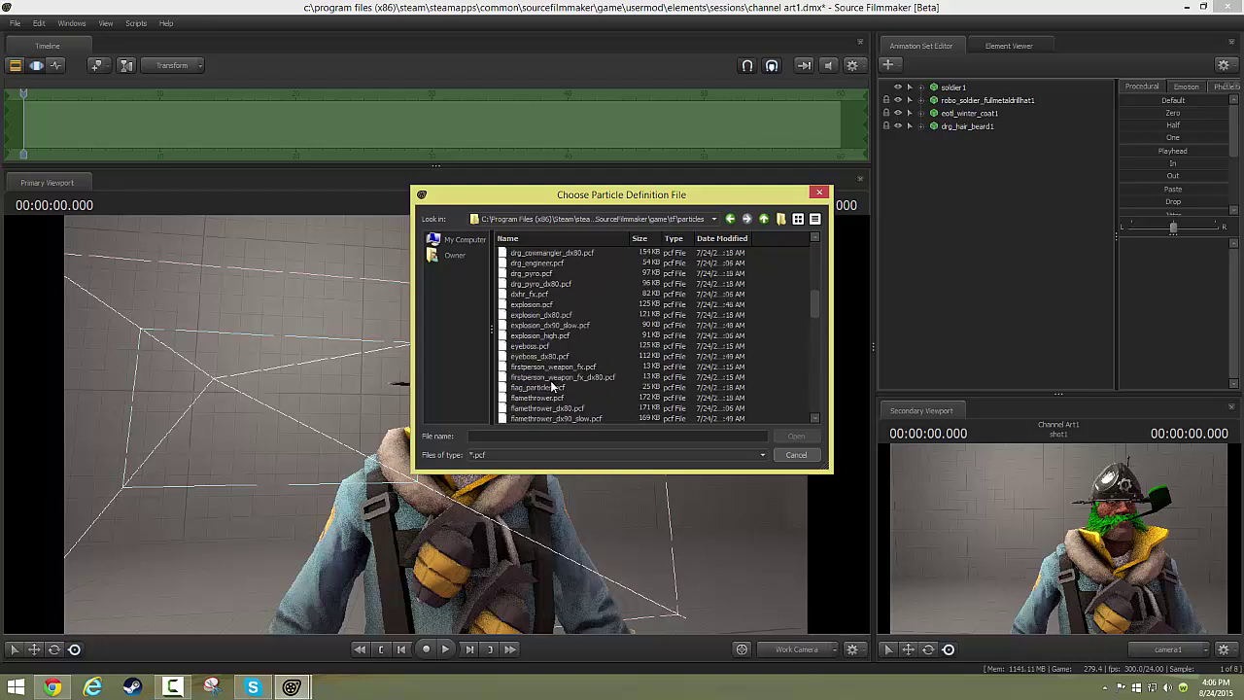
left_click(537, 307)
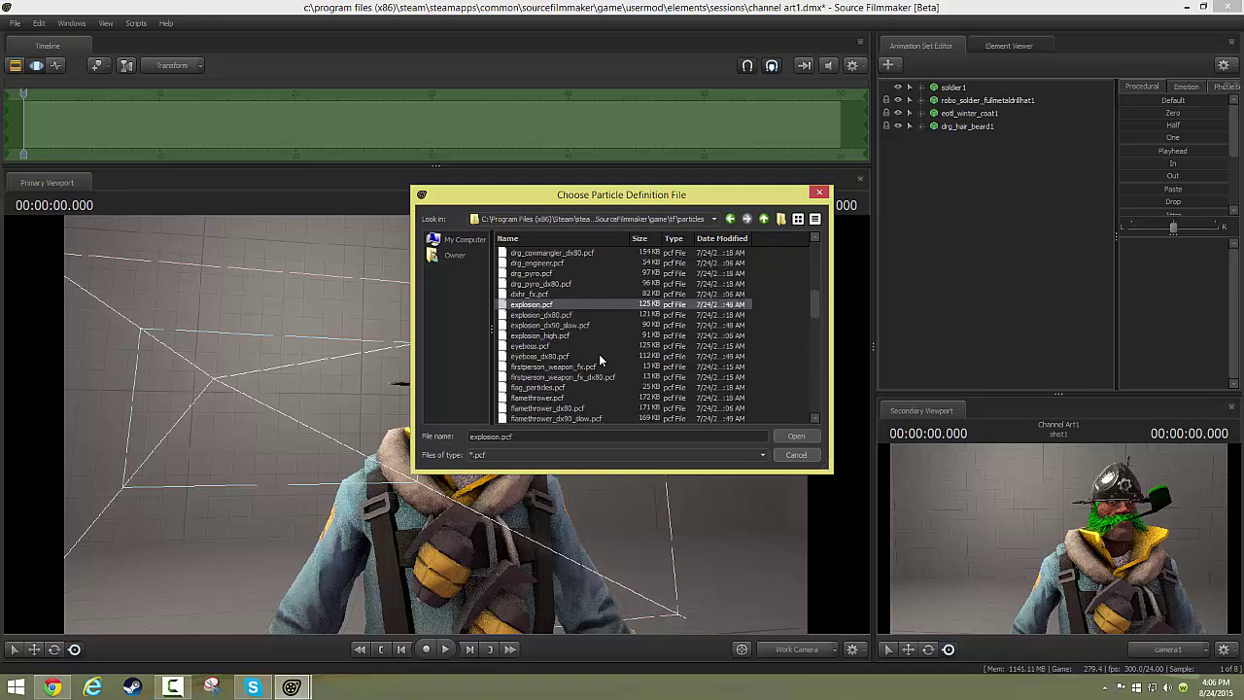
Load explosion.pcf, keep ExplosionCore_buildings as the definition, and set the start time to -12.
left_click(791, 436)
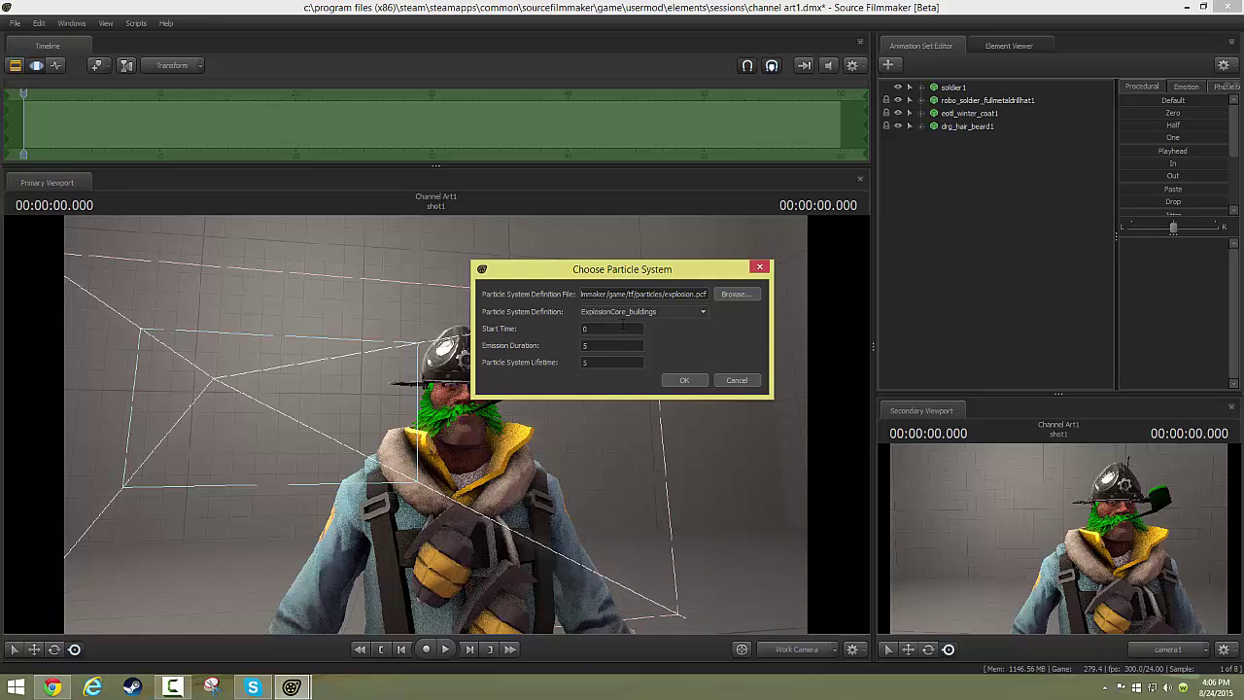
left_click(622, 327)
type("-12")
Create the ExplosionCore_buildings system and view its smoke at the first frame from the side.
left_click(683, 380)
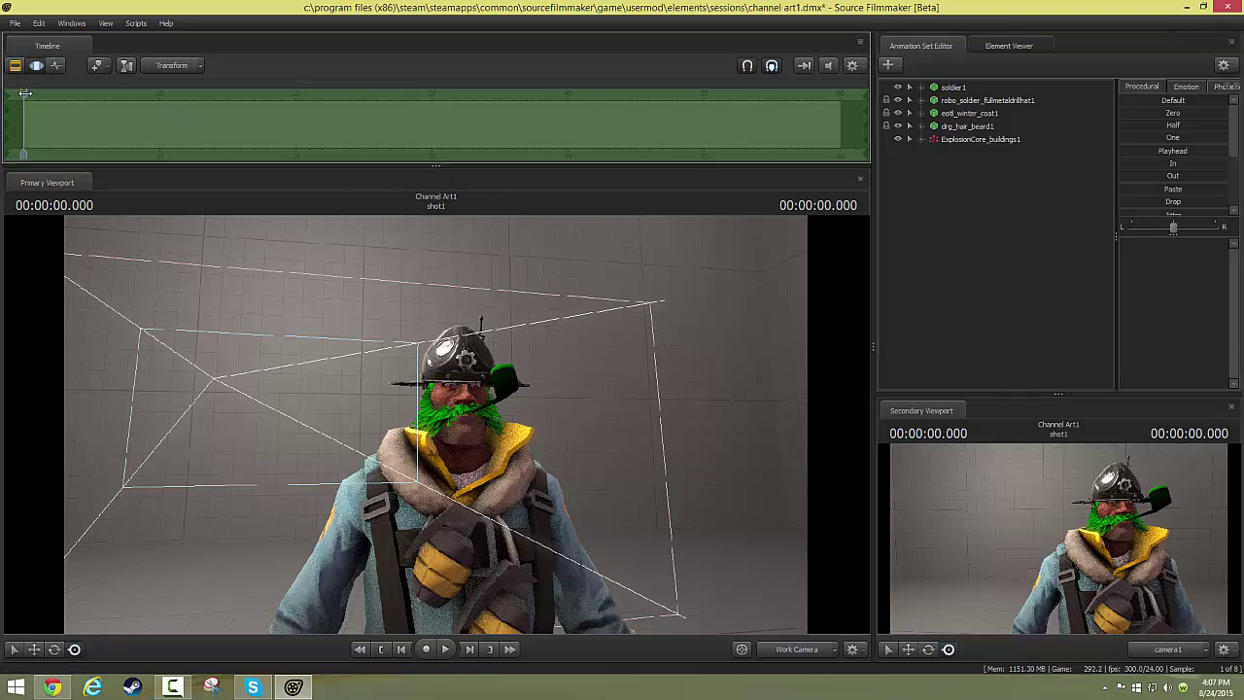
left_click_drag(24, 92, 25, 94)
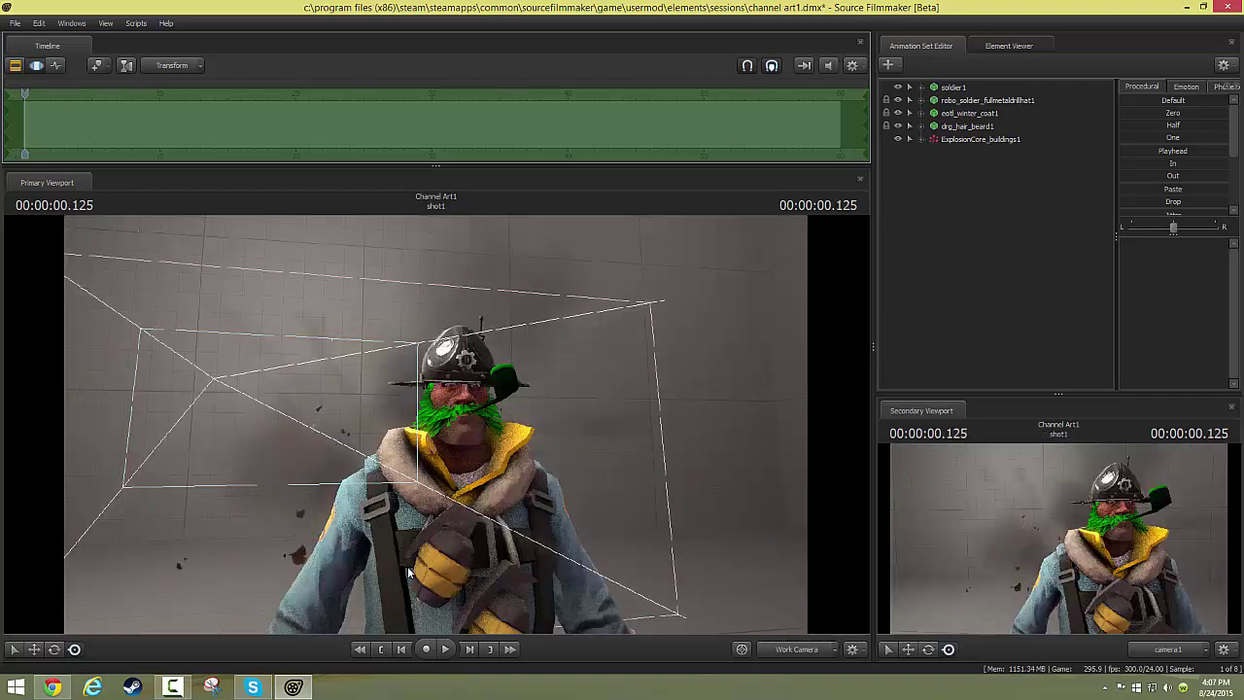
left_click(383, 649)
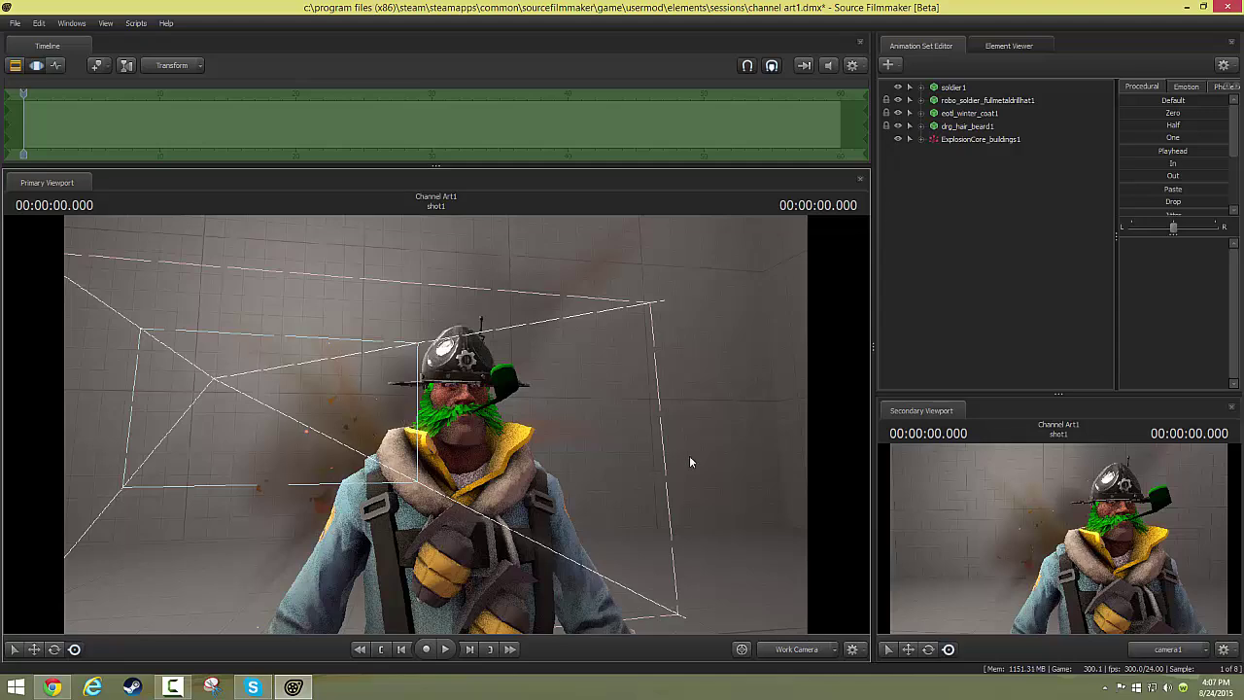
left_click_drag(450, 459, 449, 458)
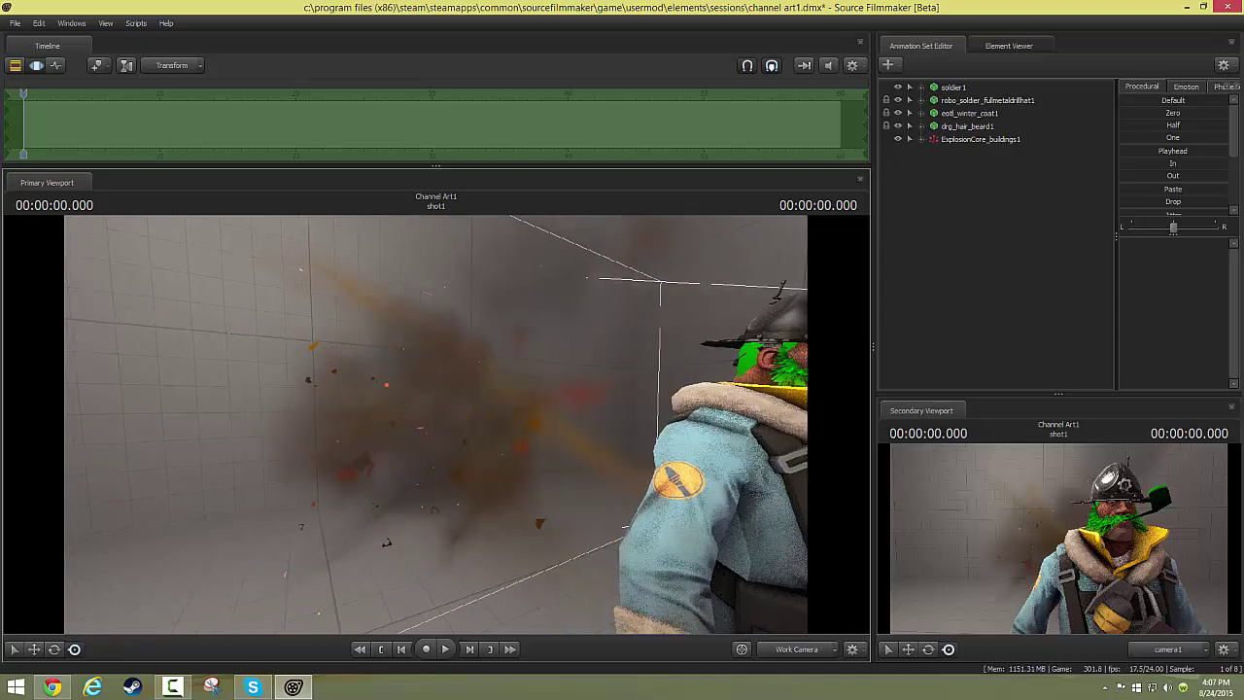
right_click(941, 139)
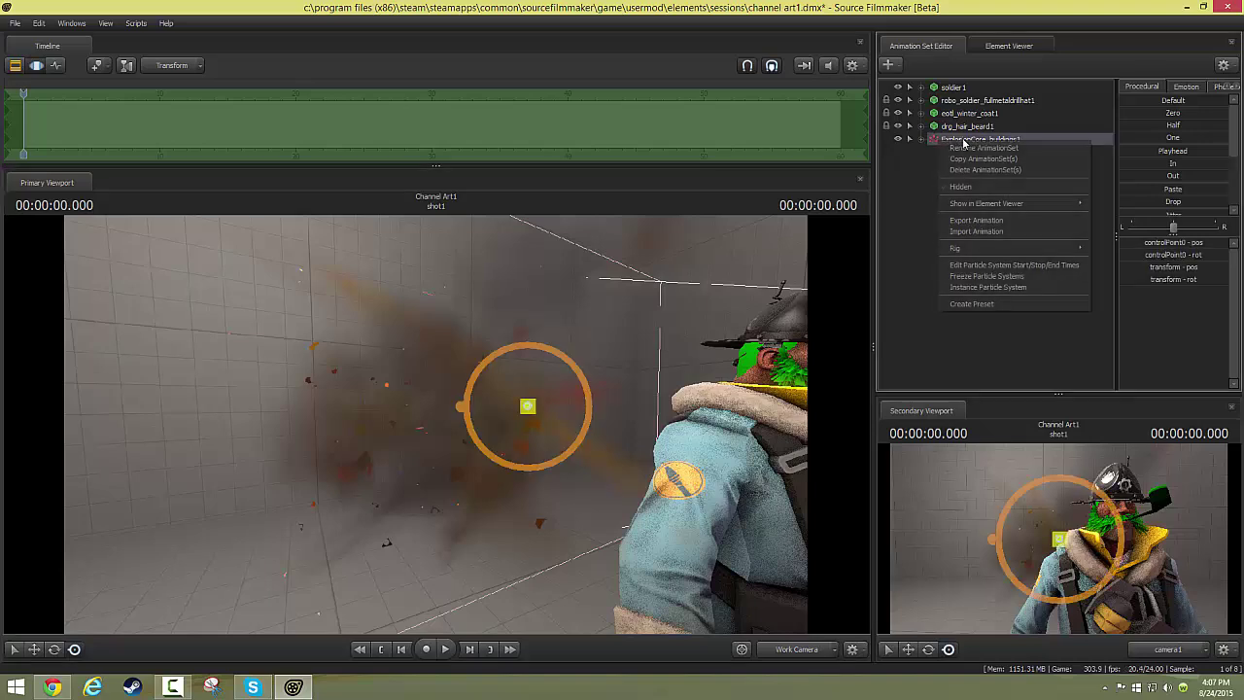
left_click(970, 265)
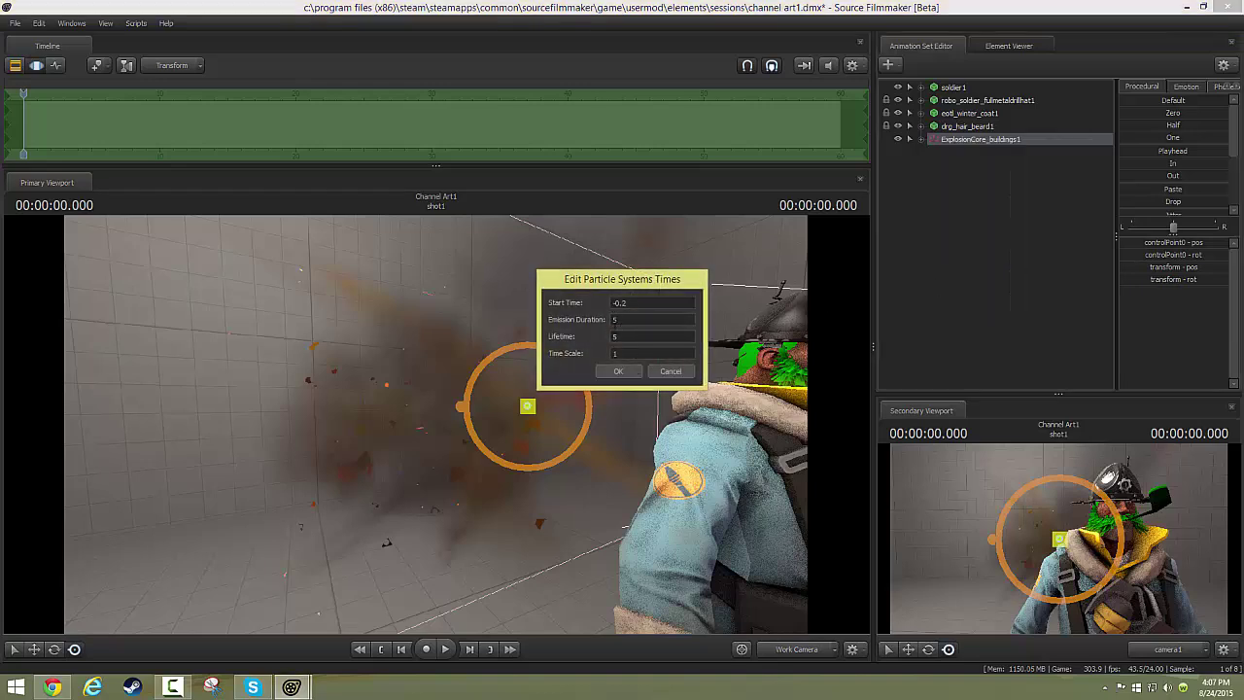
left_click(586, 336)
left_click(605, 354)
left_click(635, 304)
left_click(618, 371)
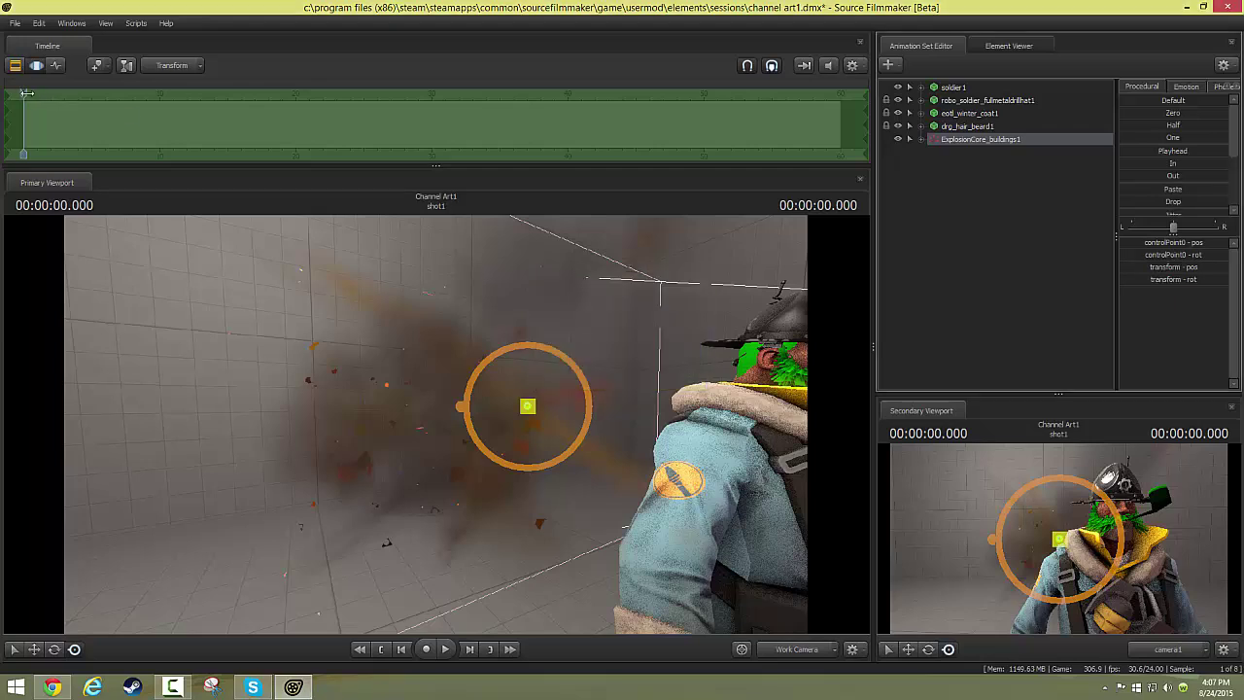
Preview the orange fireball at frame zero, stepping frames and orbiting back to face the soldier.
left_click_drag(25, 93, 25, 94)
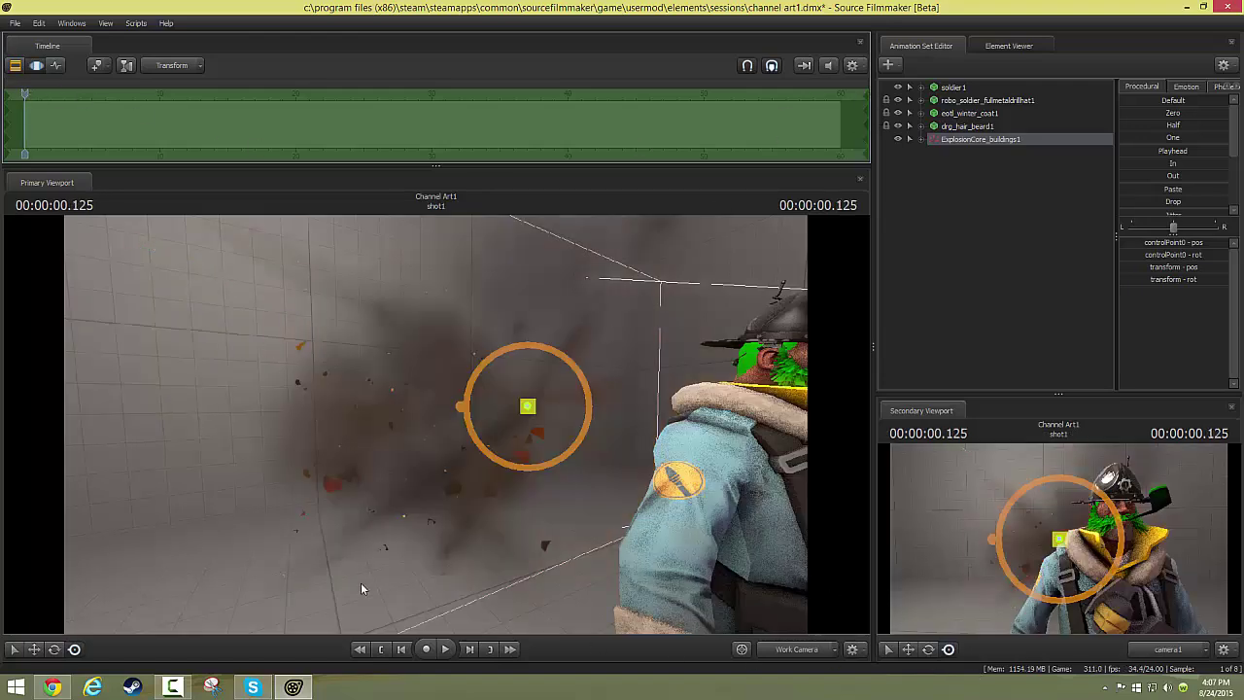
left_click(381, 649)
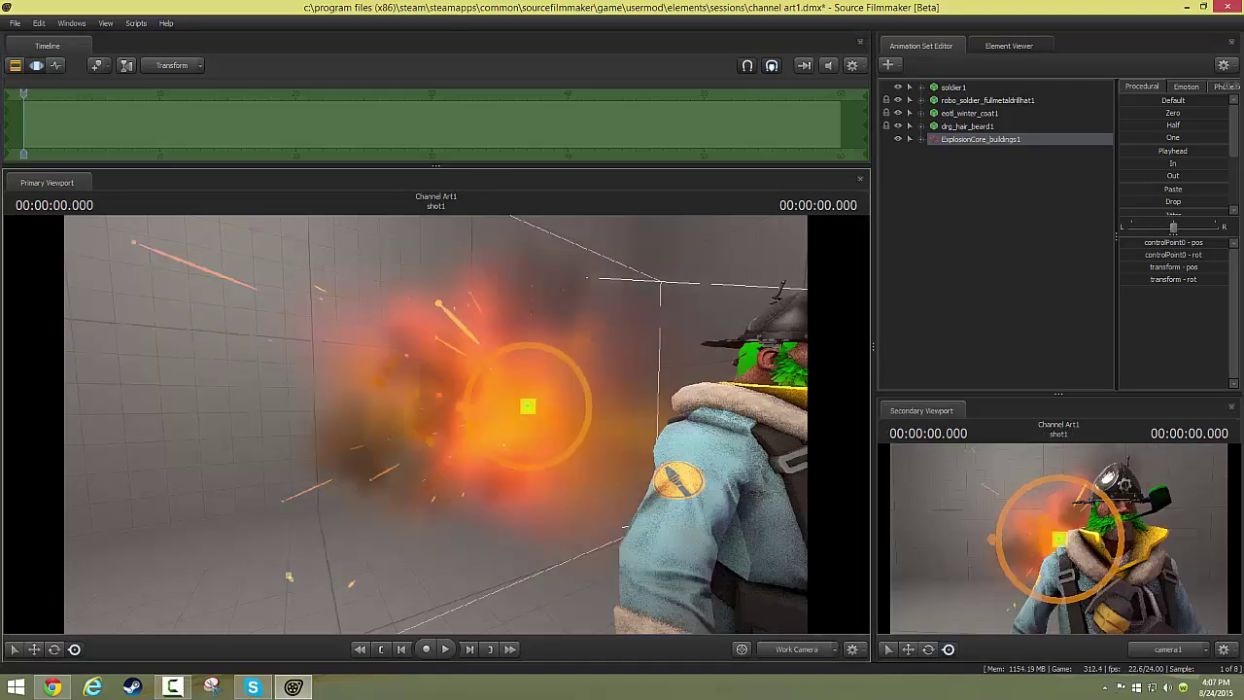
mouse_move(436, 418)
left_mouse_down()
mouse_move(389, 420)
mouse_move(485, 418)
mouse_move(418, 427)
left_mouse_up()
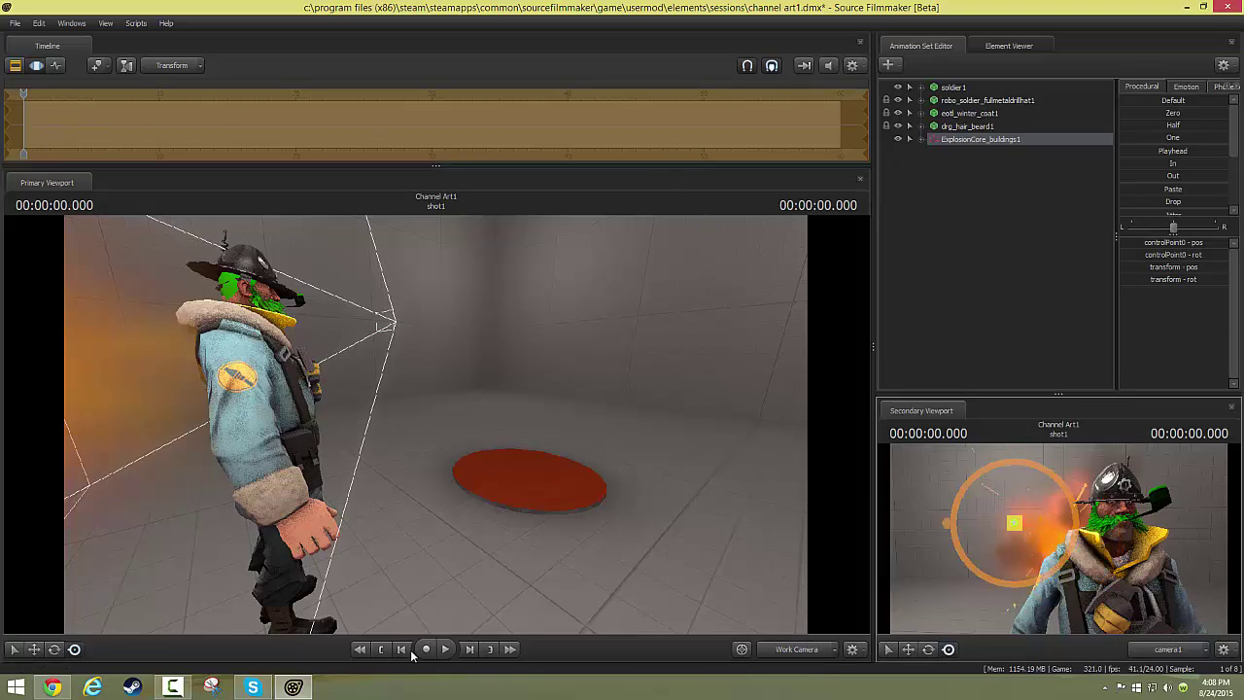
left_click(402, 649)
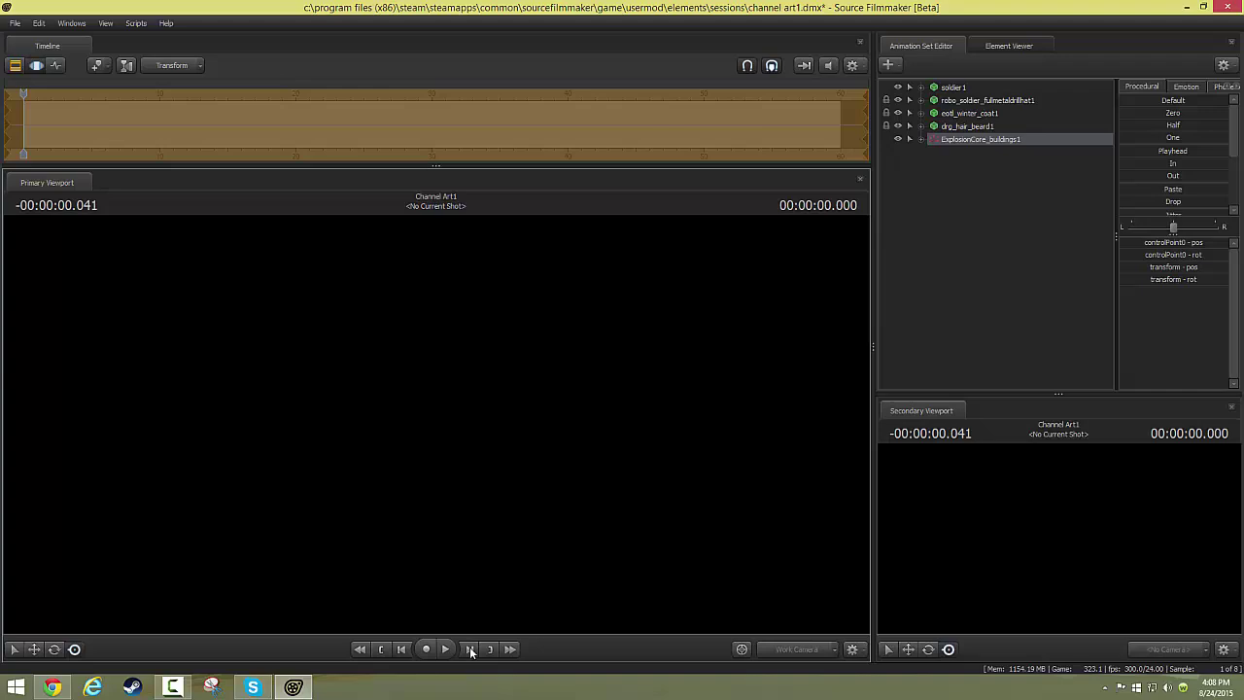
left_click(471, 650)
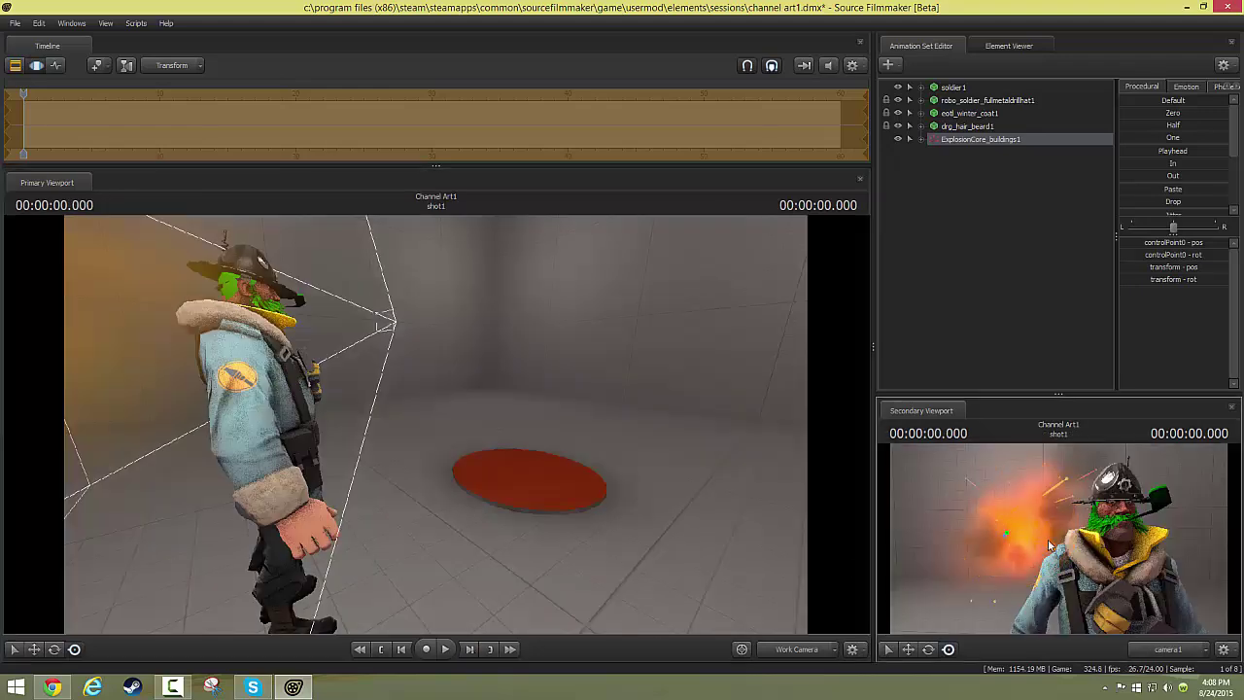
left_click(470, 650)
left_click(401, 649)
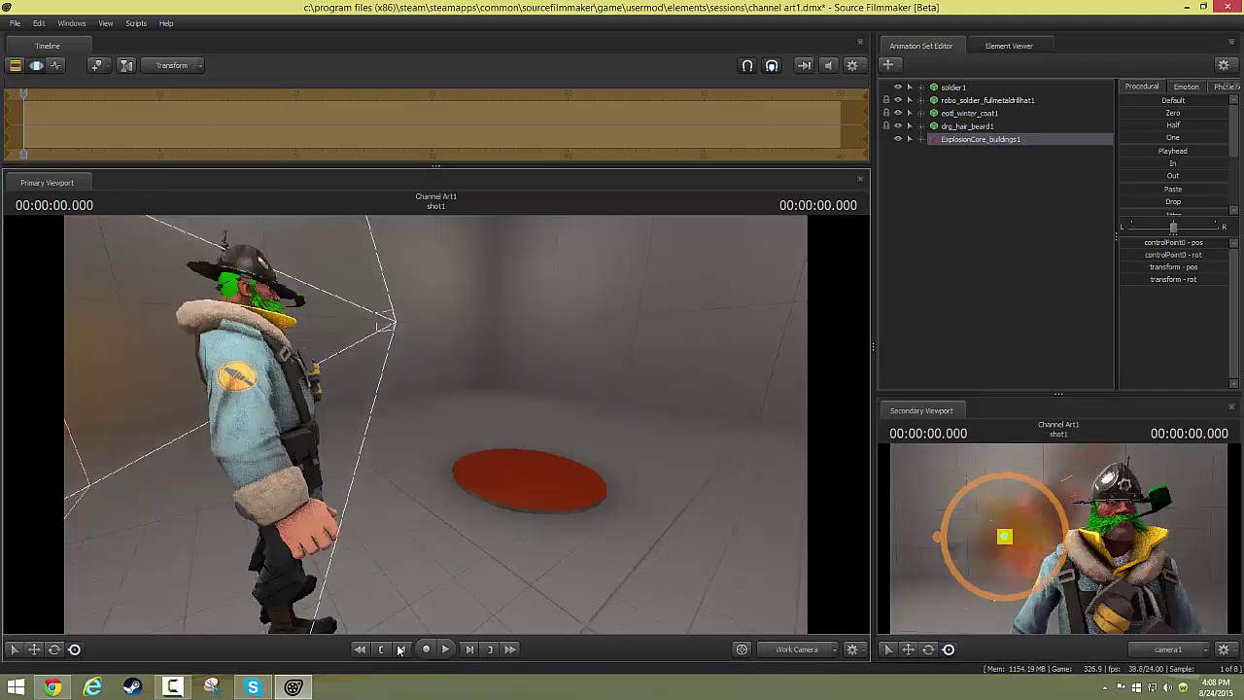
mouse_move(437, 418)
left_mouse_down()
mouse_move(505, 418)
mouse_move(427, 403)
mouse_move(467, 408)
mouse_move(456, 399)
mouse_move(430, 410)
left_mouse_up()
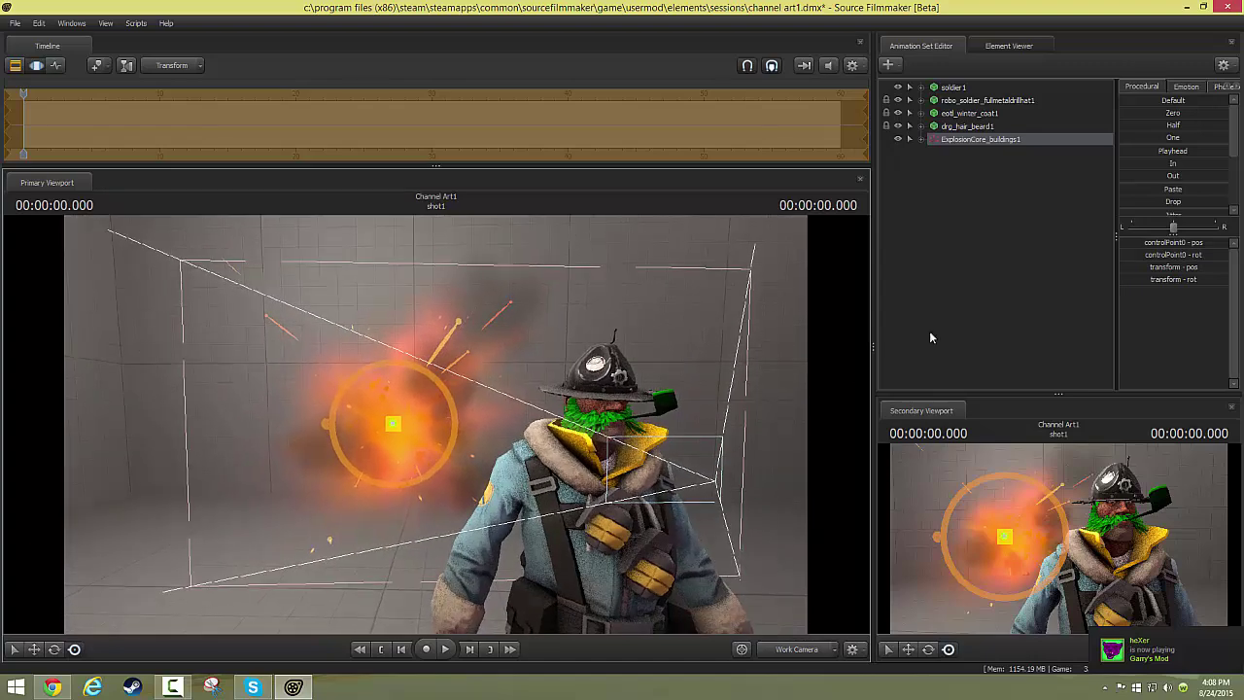
left_click(929, 174)
Add a second new particle system and load item_fx.pcf as its definition file.
right_click(936, 170)
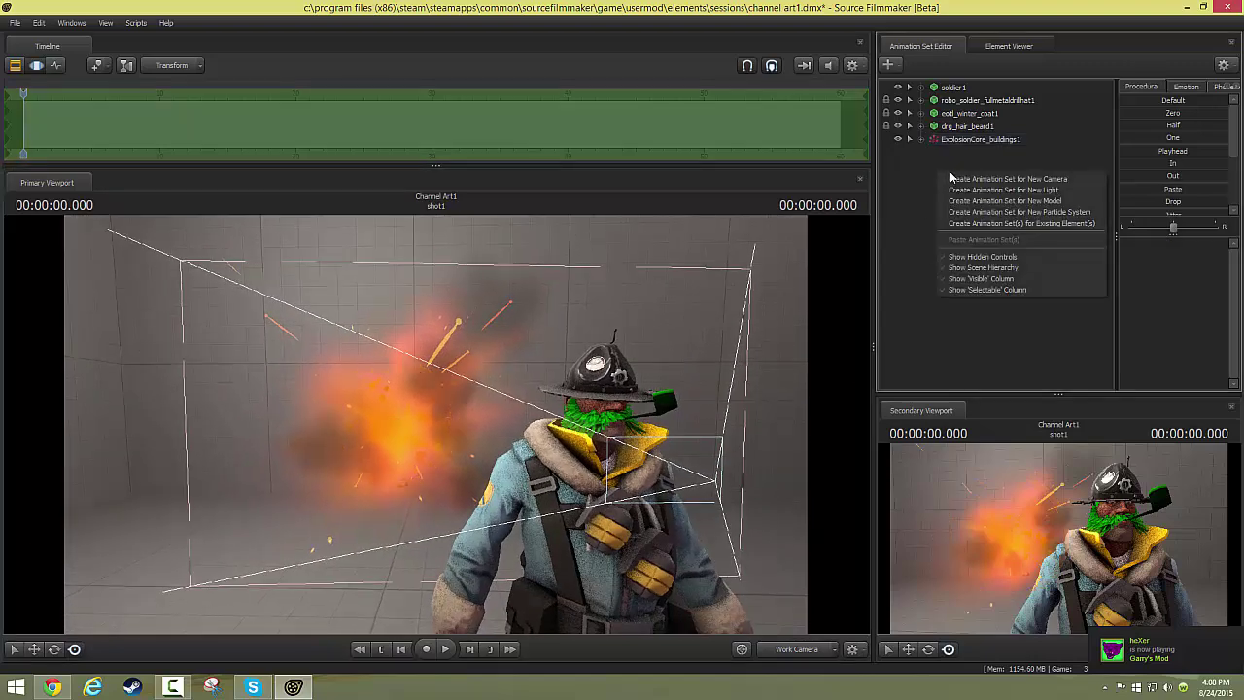
left_click(993, 210)
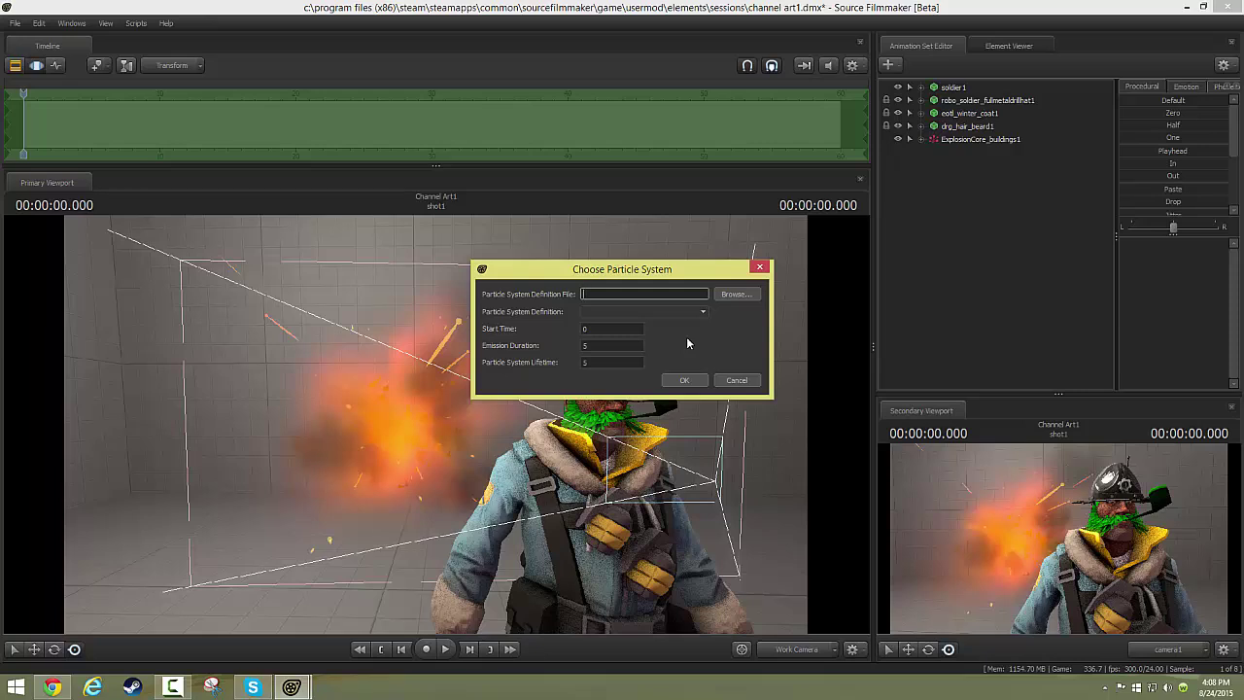
left_click(735, 294)
scroll(612, 318, "down", 5)
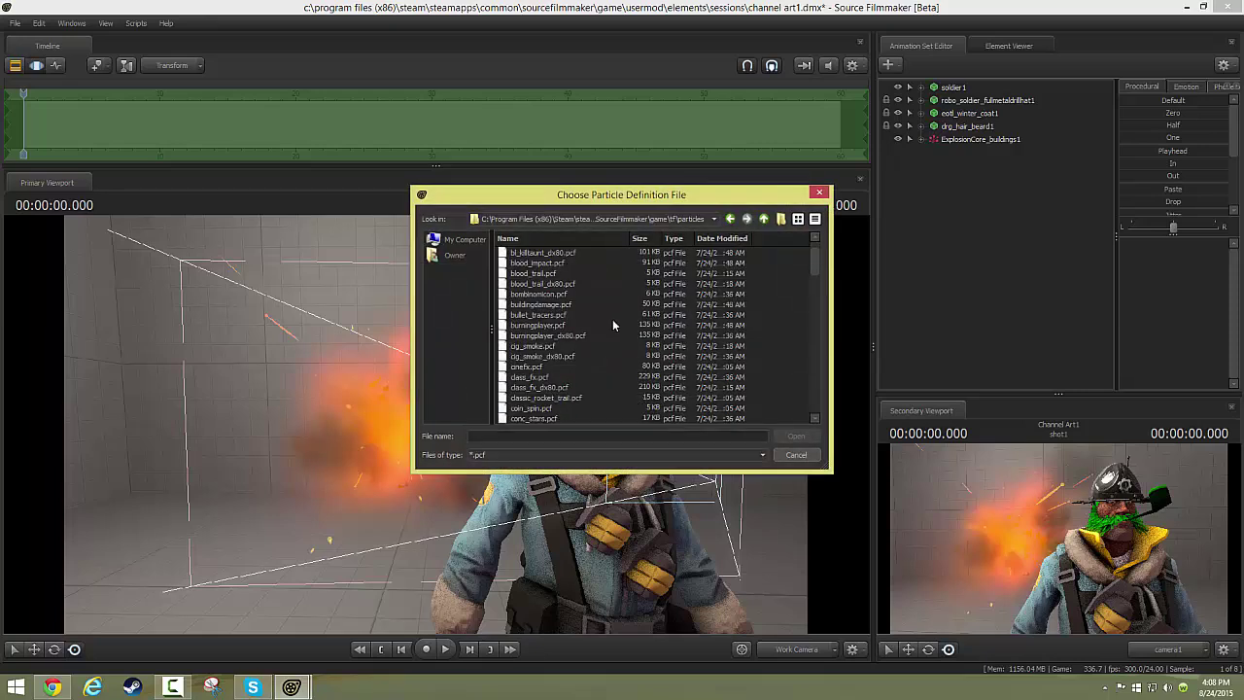
scroll(569, 375, "down", 5)
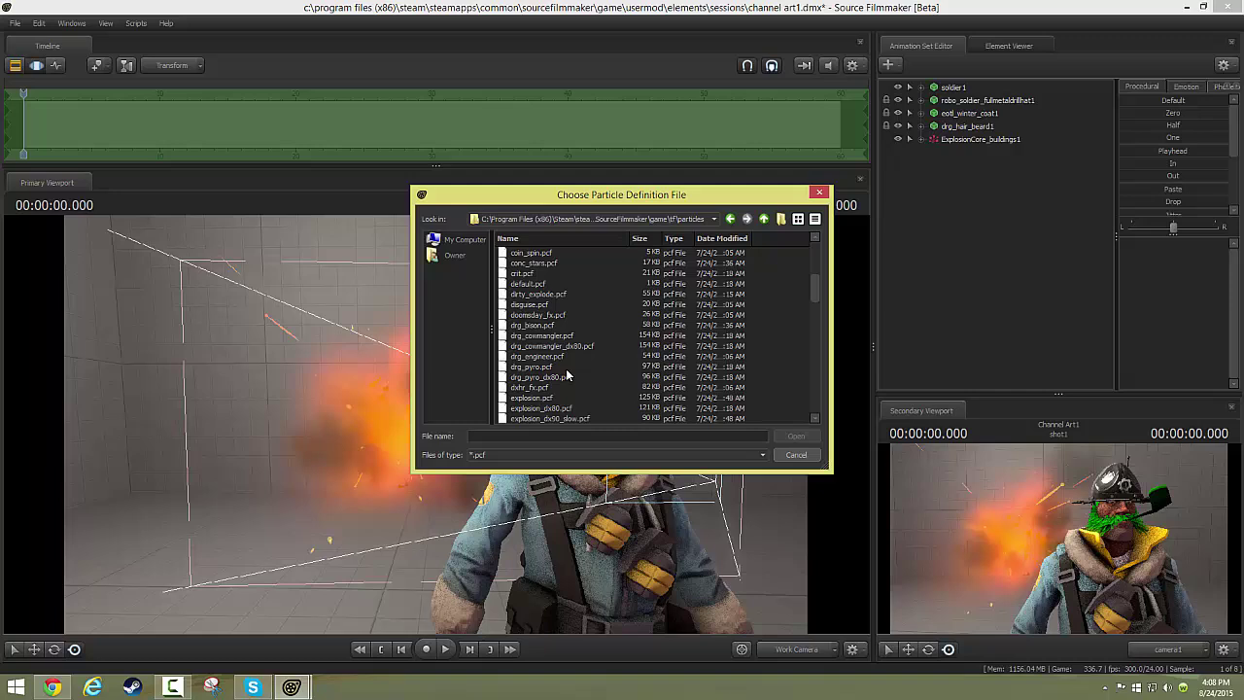
scroll(561, 375, "down", 3)
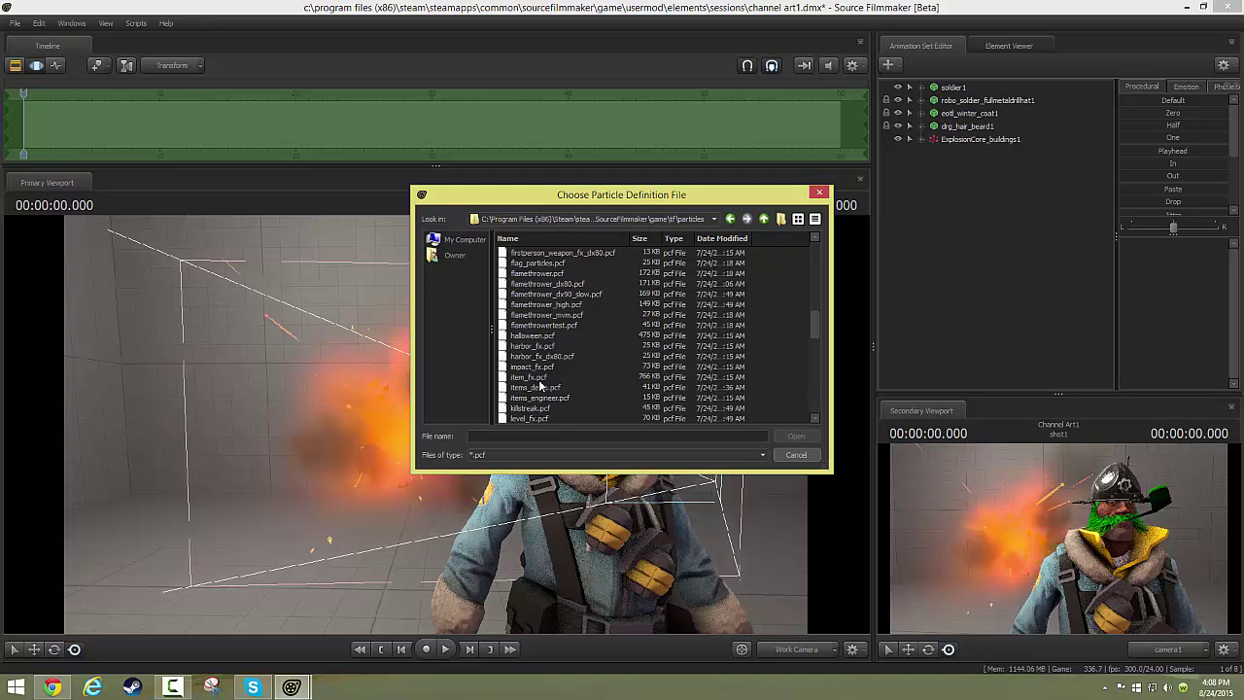
left_click(540, 380)
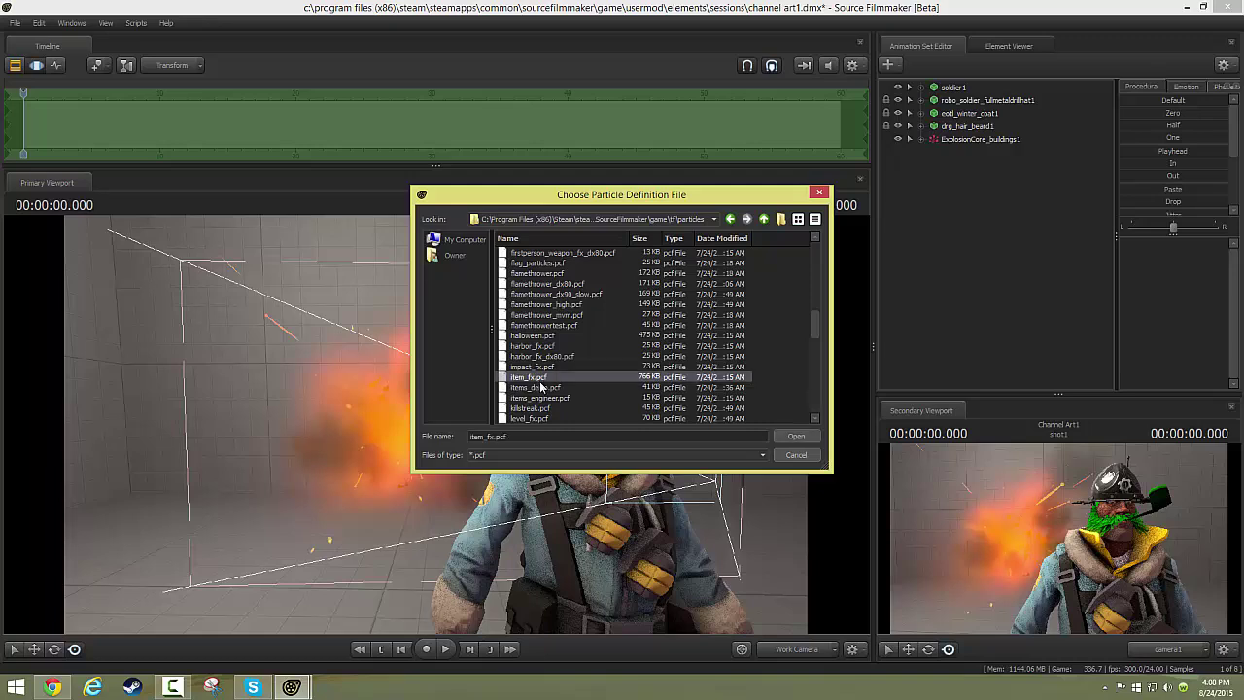
left_click(793, 437)
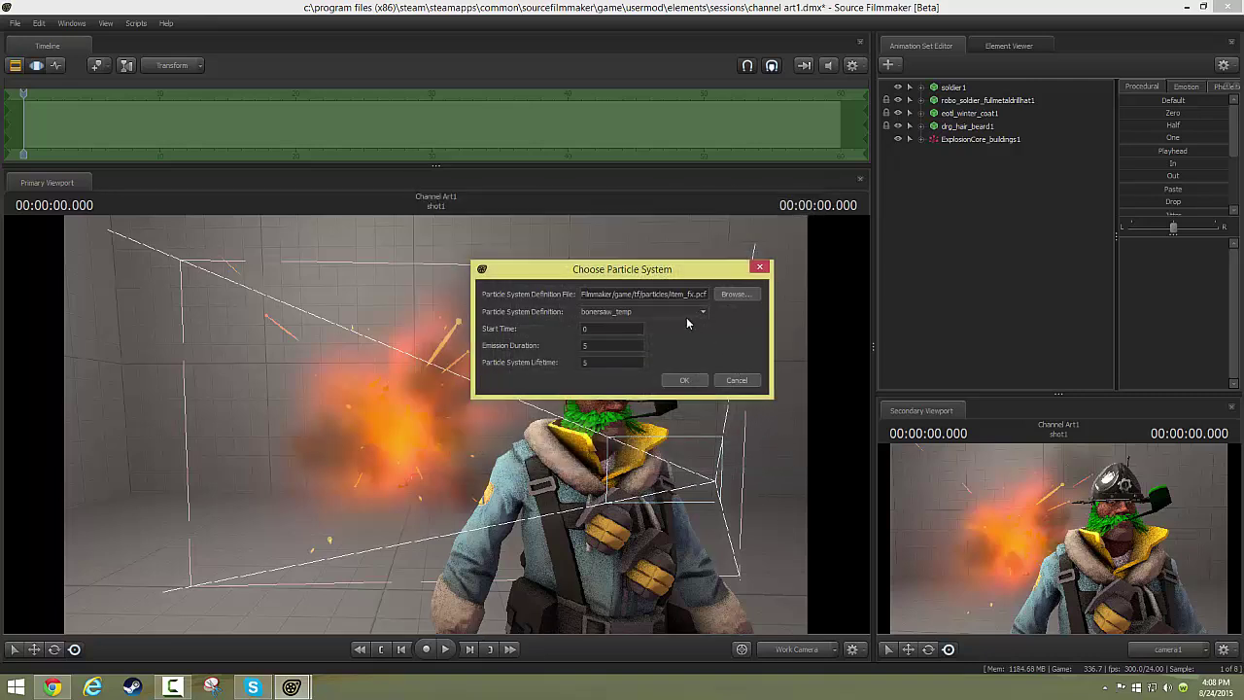
Browse the unusual_* entries in the particle definition list, leaving bonesaw_temp selected.
left_click(664, 309)
scroll(654, 341, "down", 10)
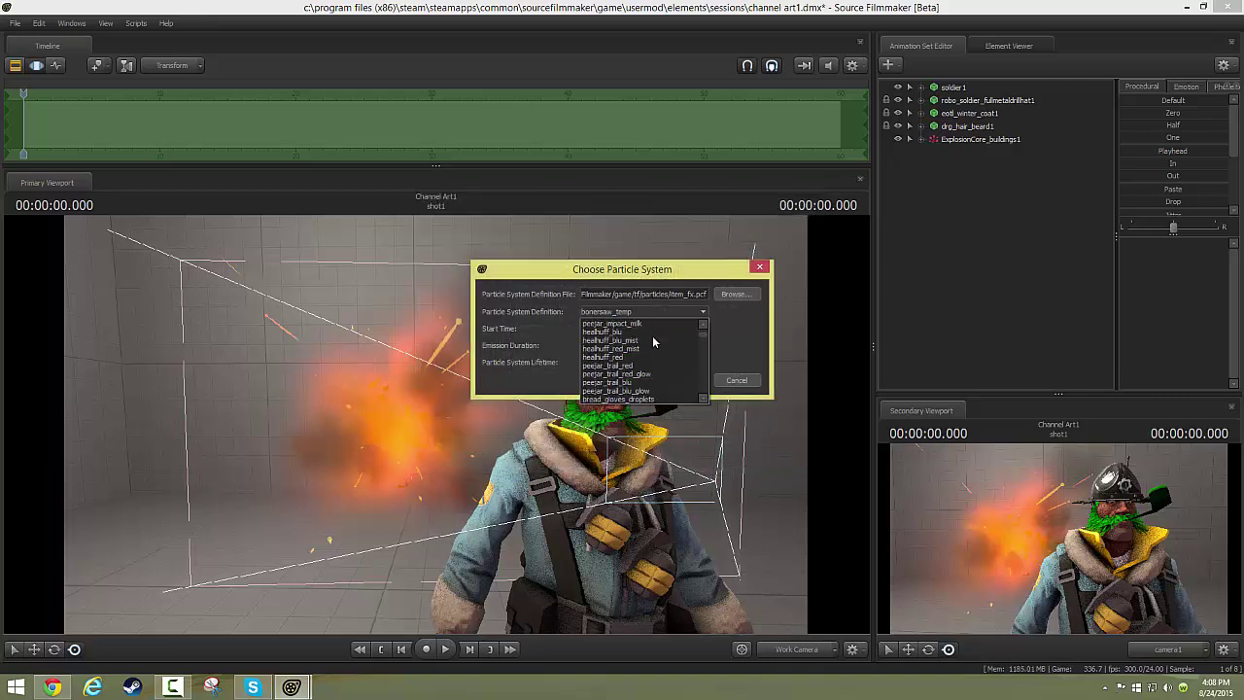
scroll(654, 340, "down", 10)
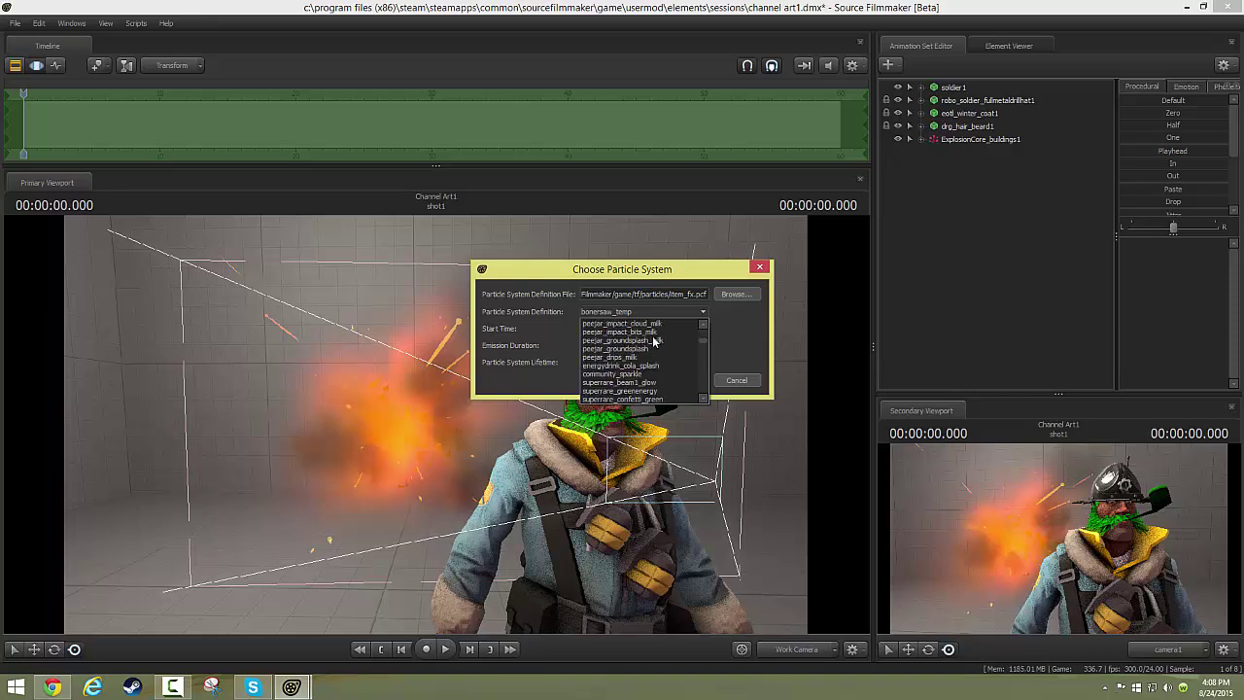
scroll(654, 341, "down", 10)
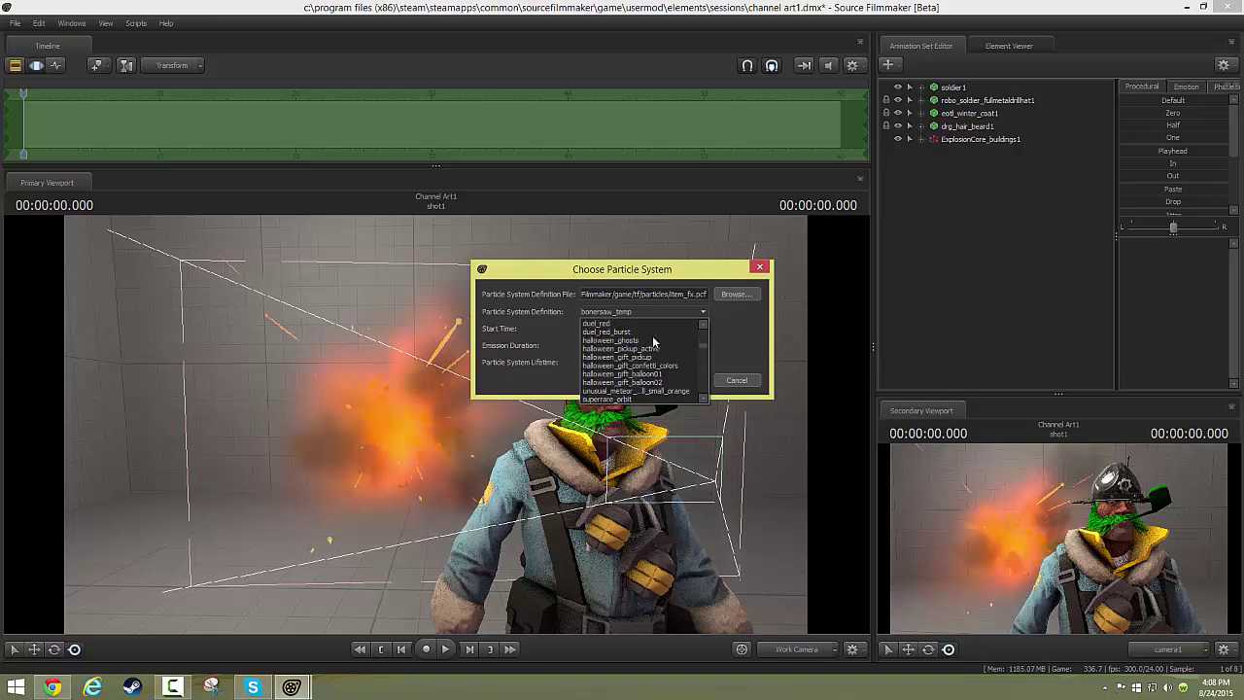
scroll(654, 340, "down", 5)
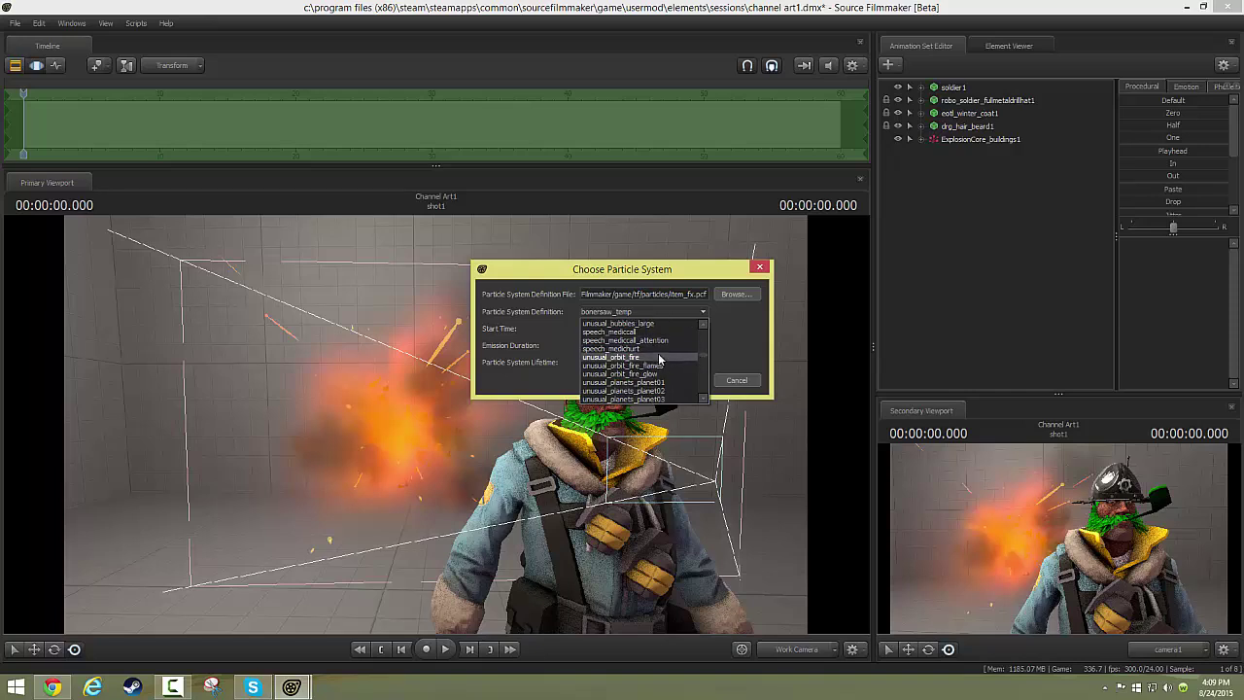
scroll(657, 359, "down", 5)
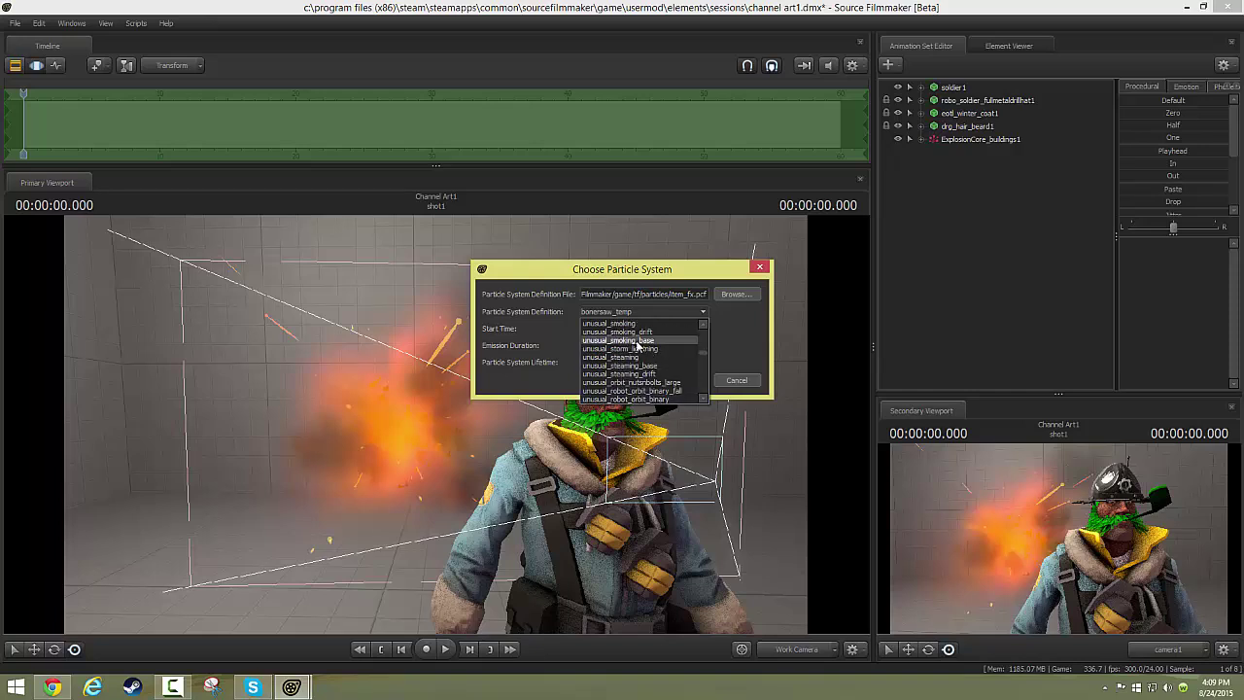
scroll(665, 349, "up", 1)
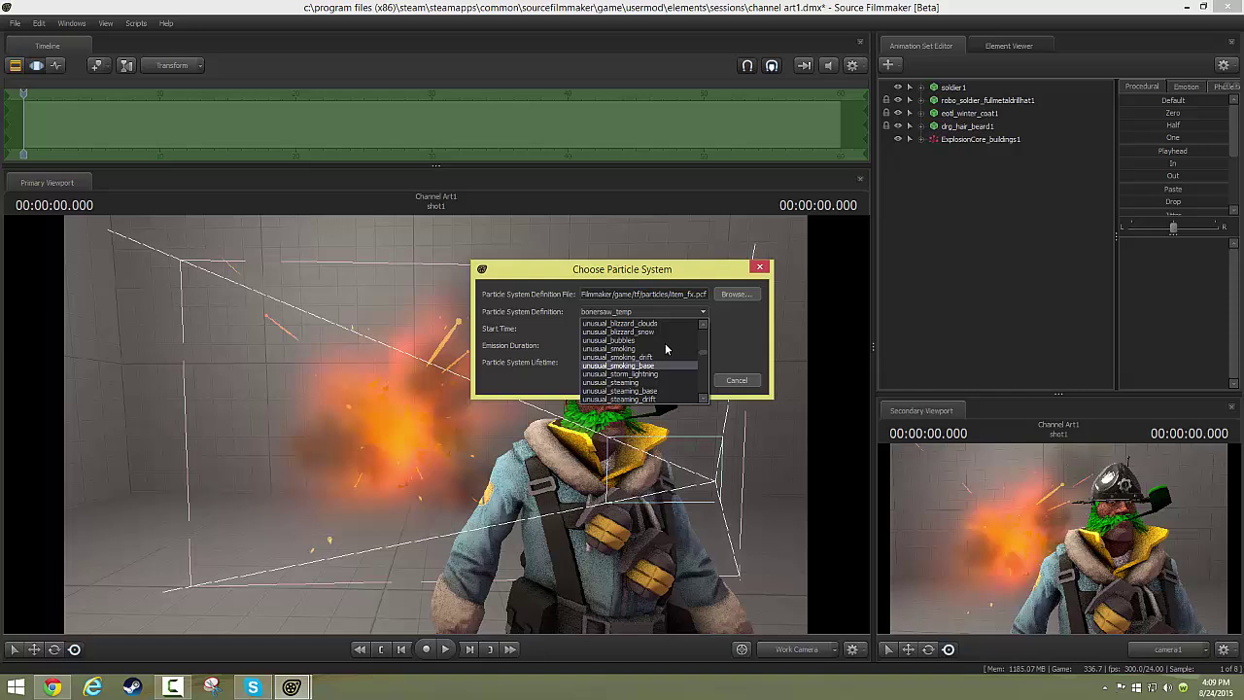
left_click(731, 340)
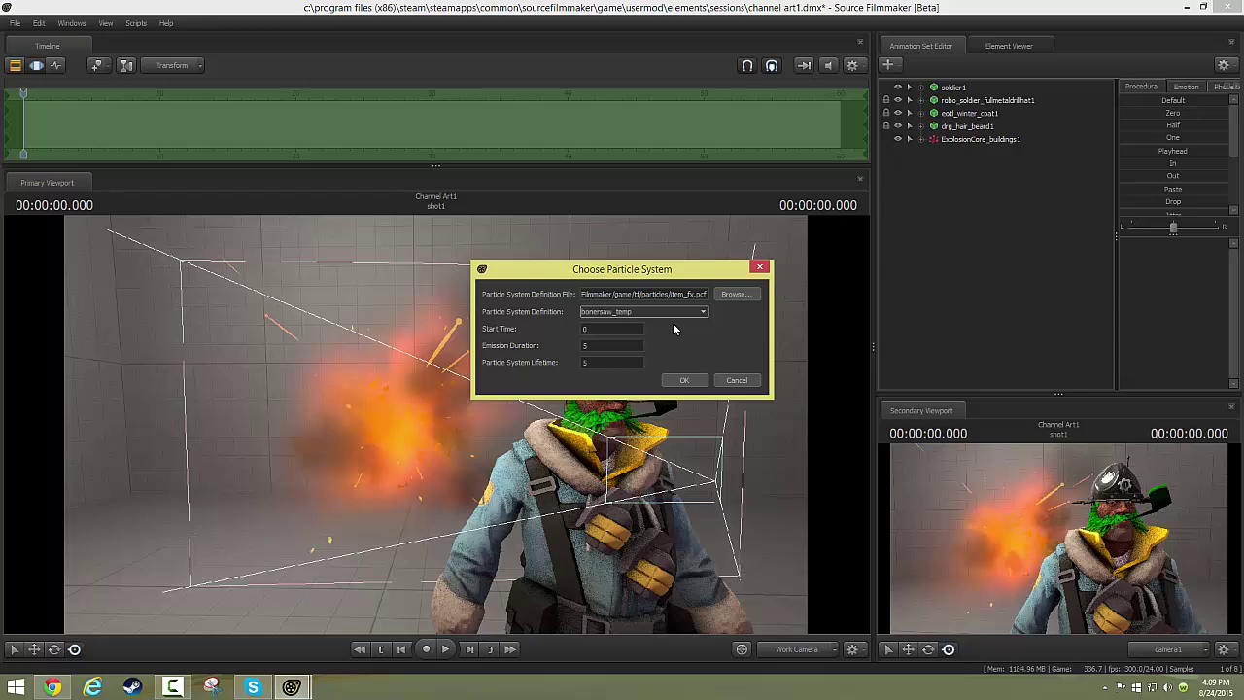
Scroll the Steam Unusual Particle Filenames guide down to the July 2013 Update table.
left_click(52, 687)
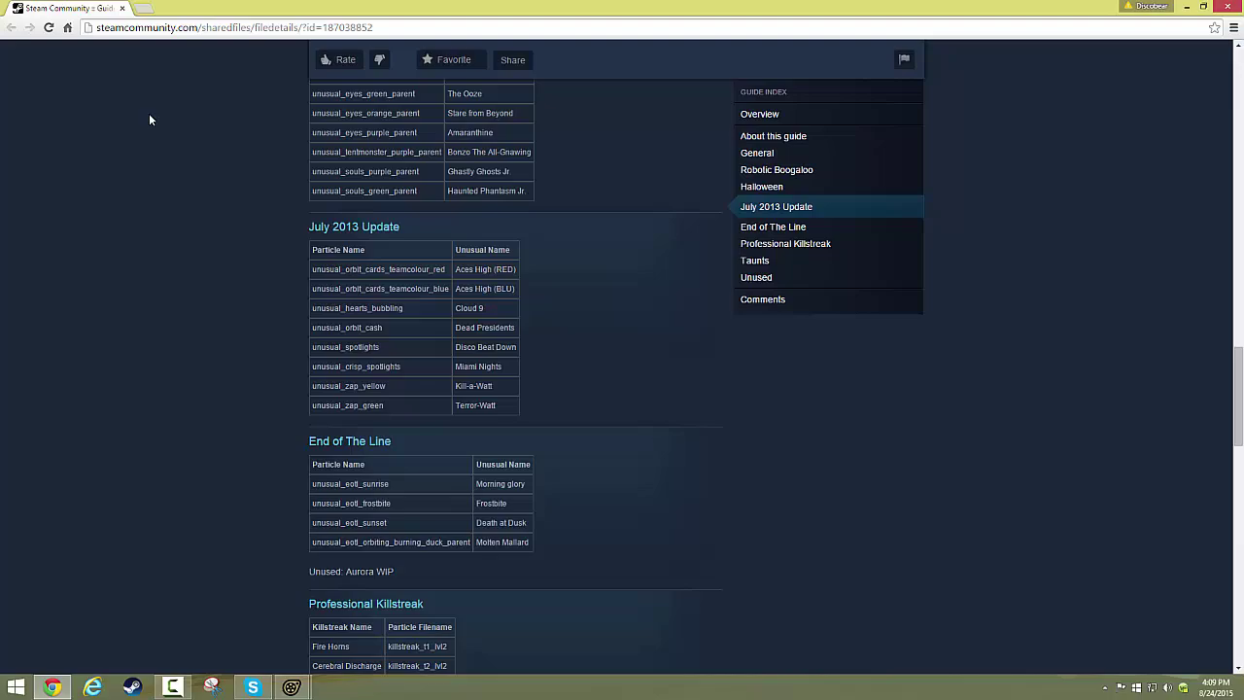
scroll(150, 119, "up", 15)
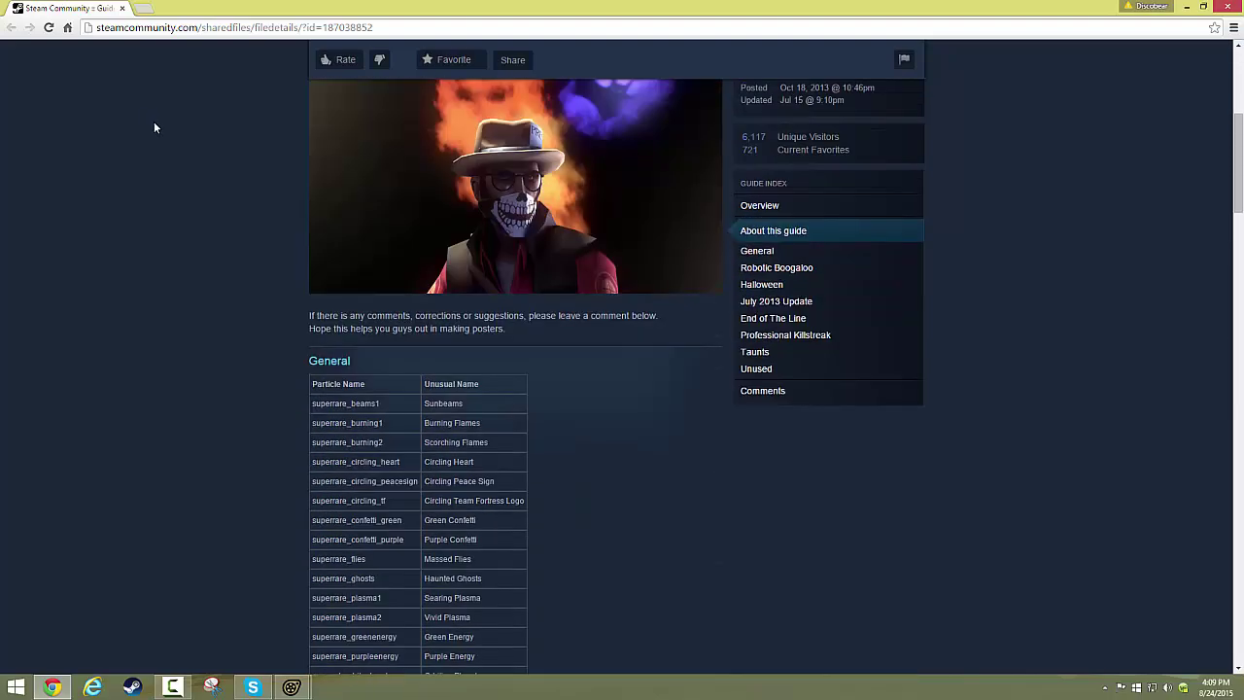
scroll(153, 128, "up", 3)
scroll(153, 127, "down", 1)
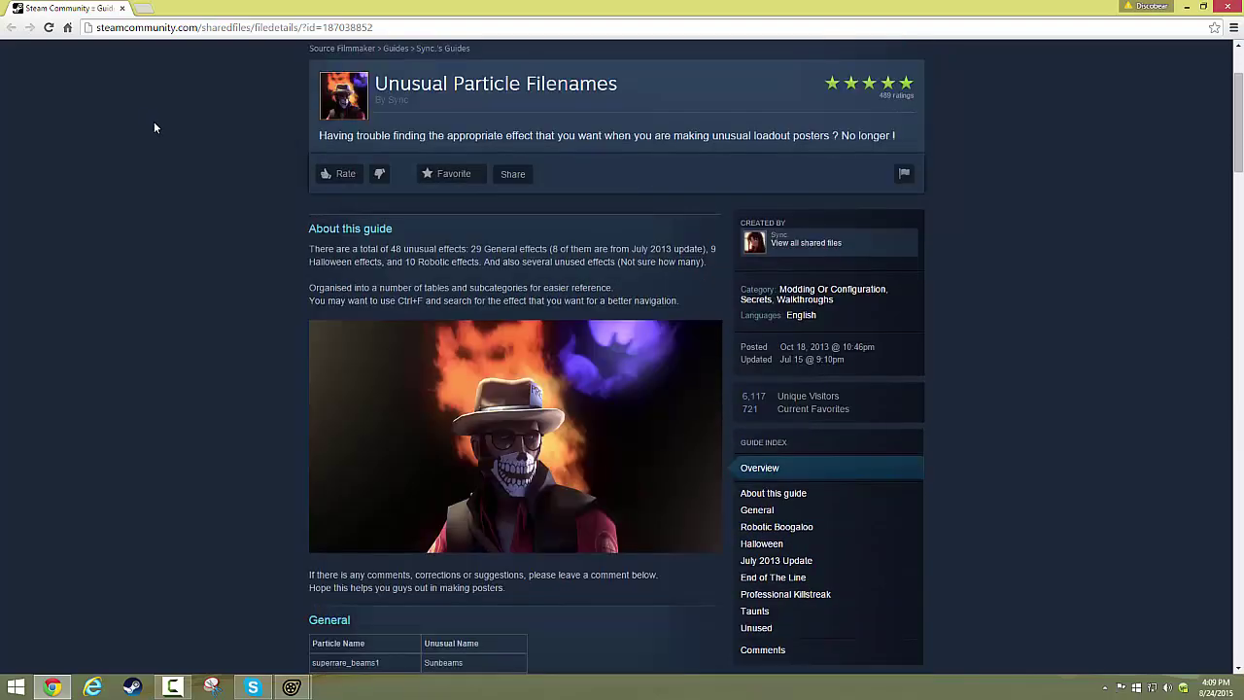
scroll(180, 204, "down", 3)
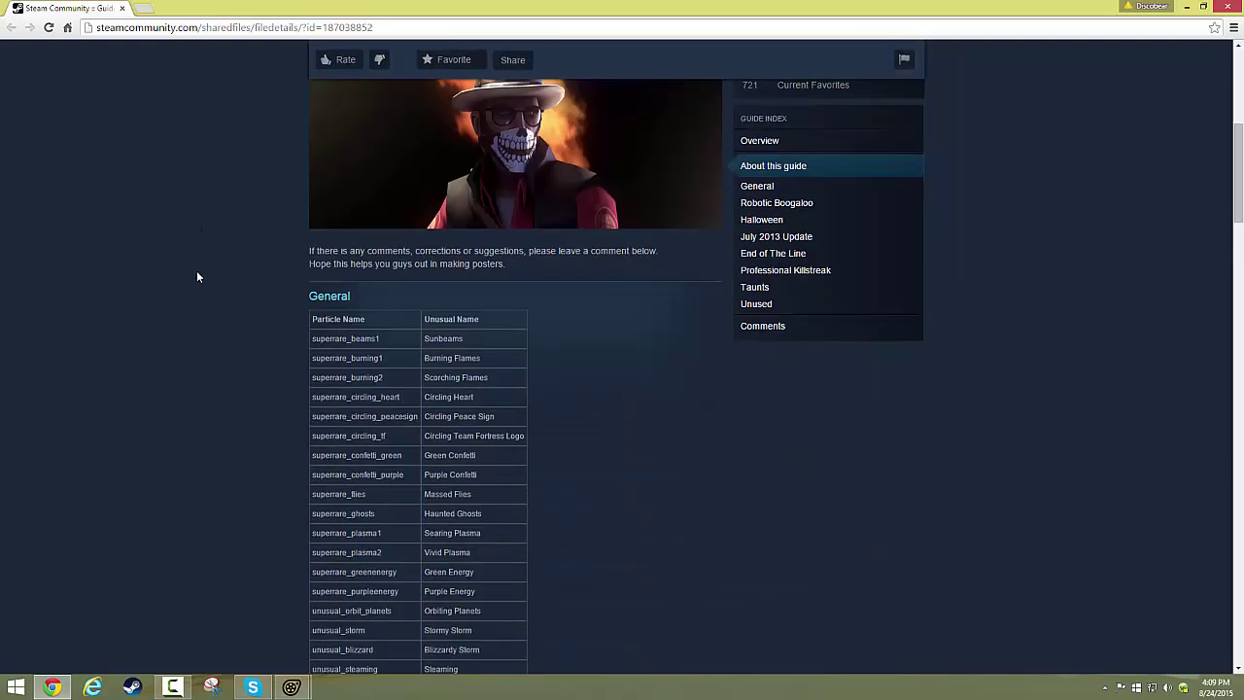
scroll(292, 306, "down", 1)
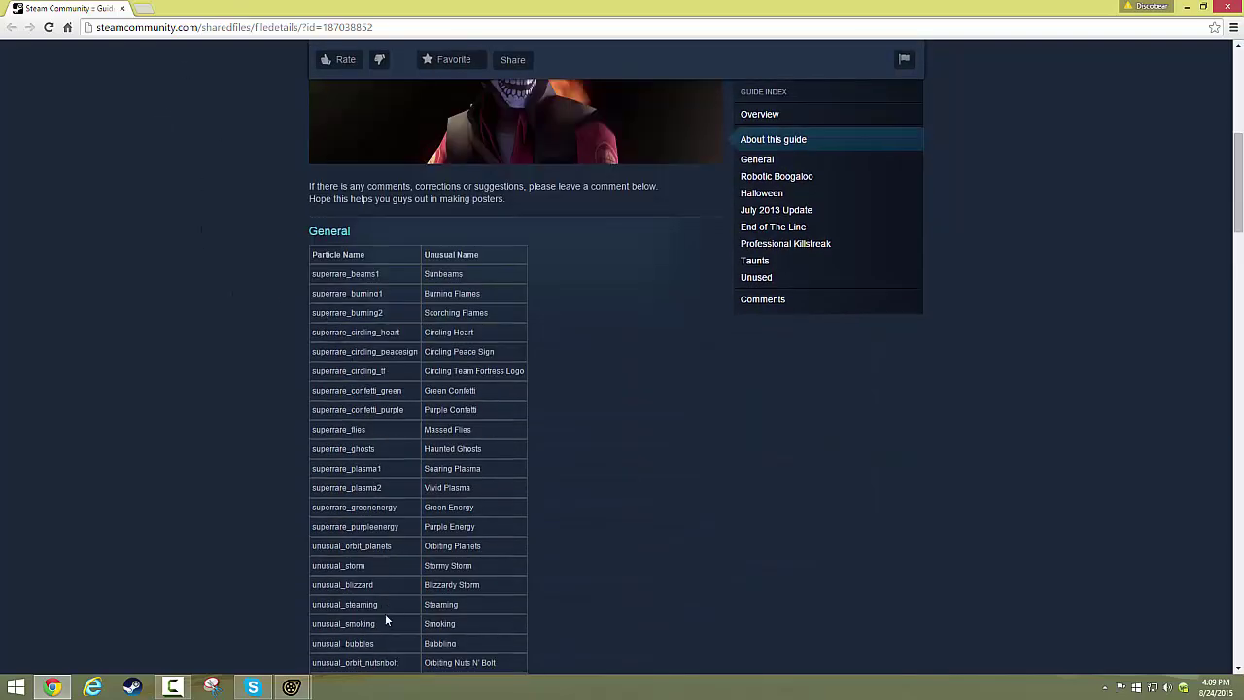
scroll(387, 659, "down", 2)
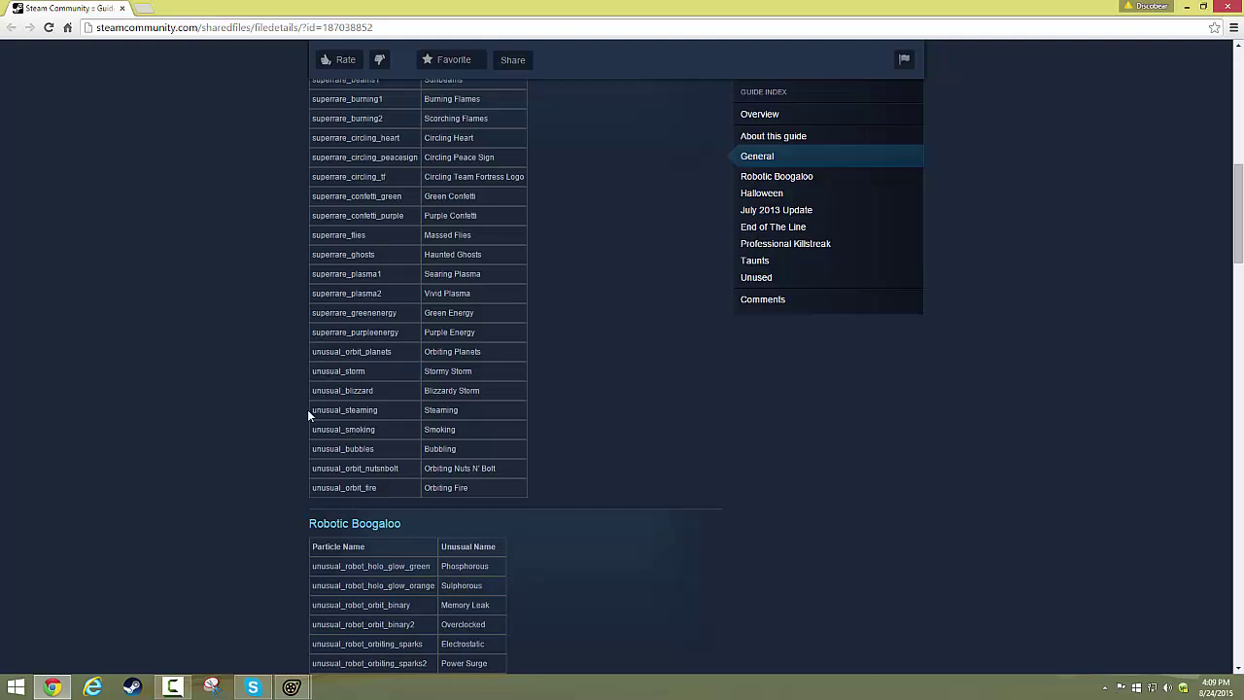
scroll(308, 410, "down", 3)
scroll(287, 418, "down", 3)
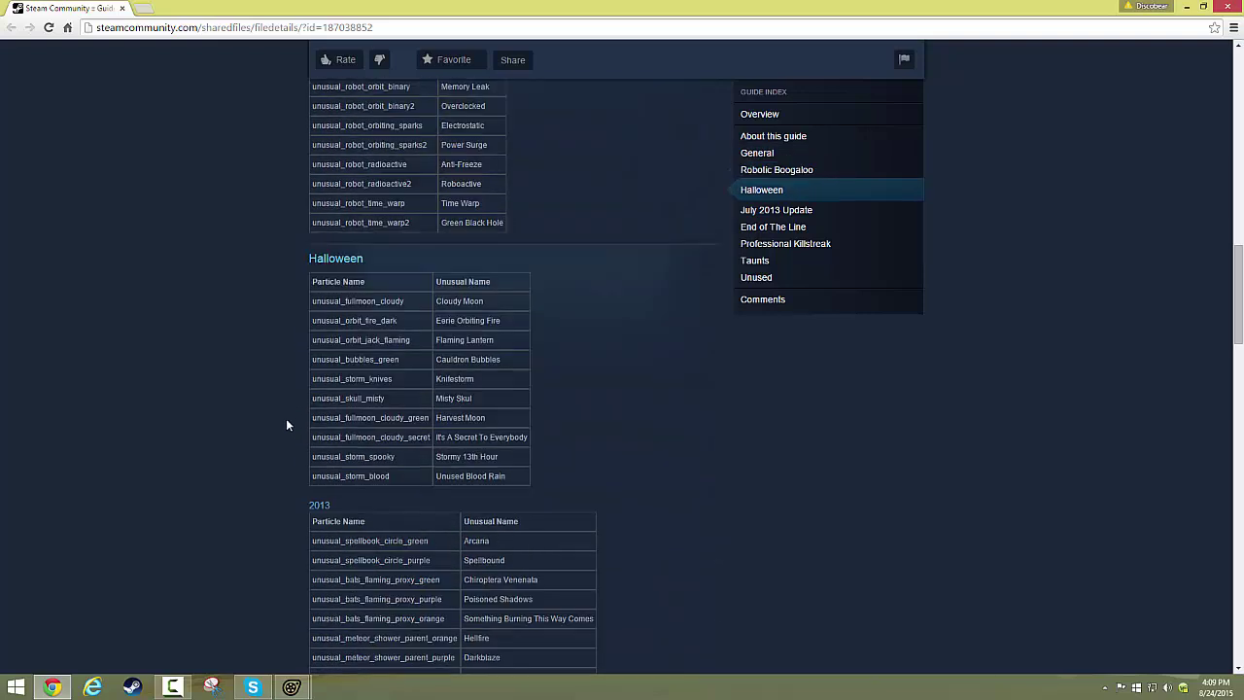
scroll(287, 425, "down", 3)
scroll(287, 425, "down", 3)
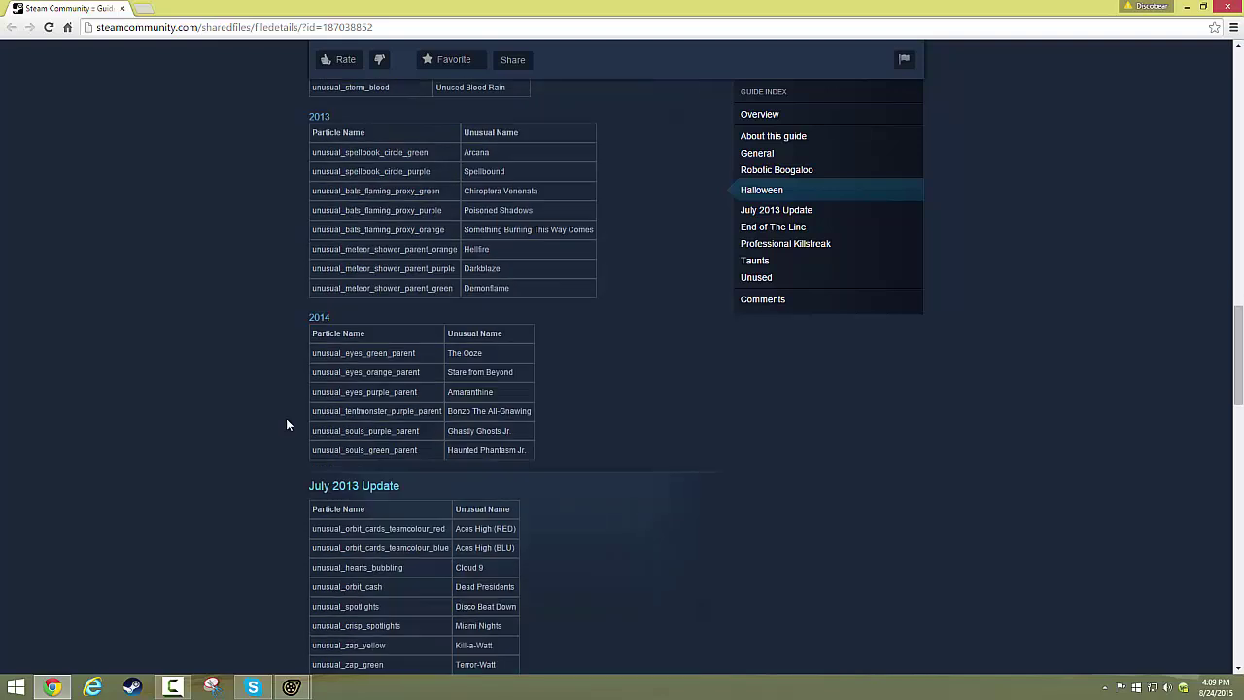
scroll(286, 424, "down", 1)
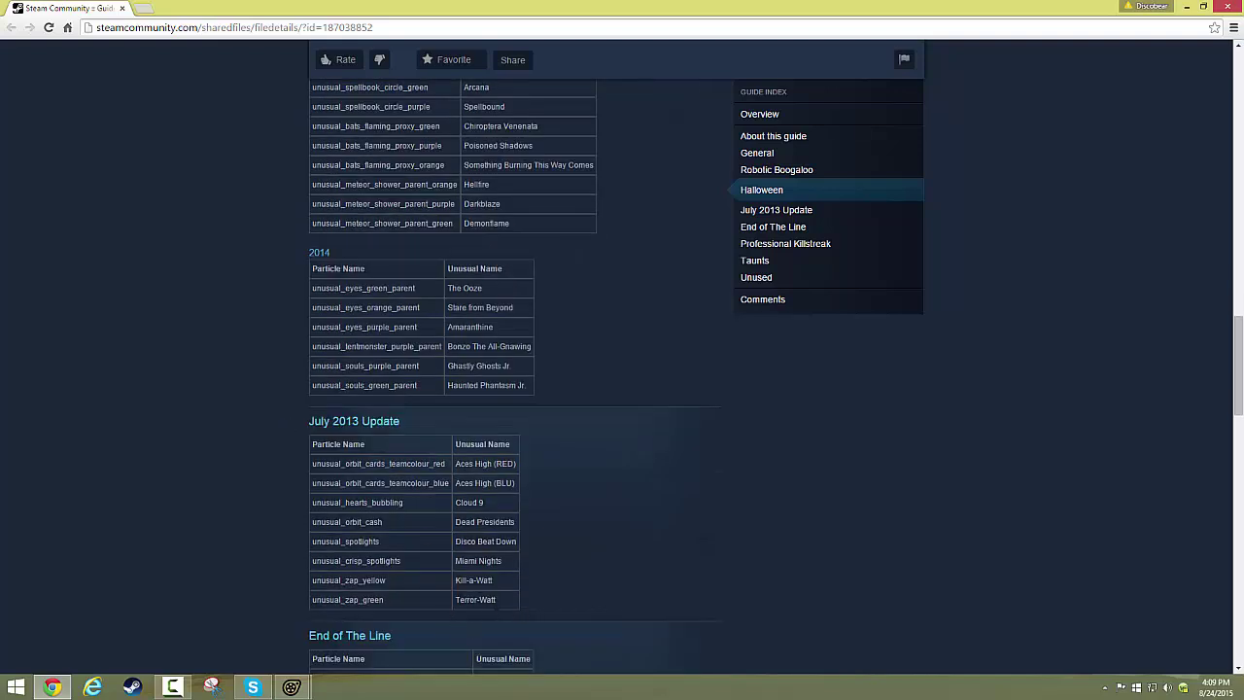
Find Terror-Watt's filename, unusual_zap_green, in the table and return to Source Filmmaker.
double_click(494, 598)
left_click(423, 597)
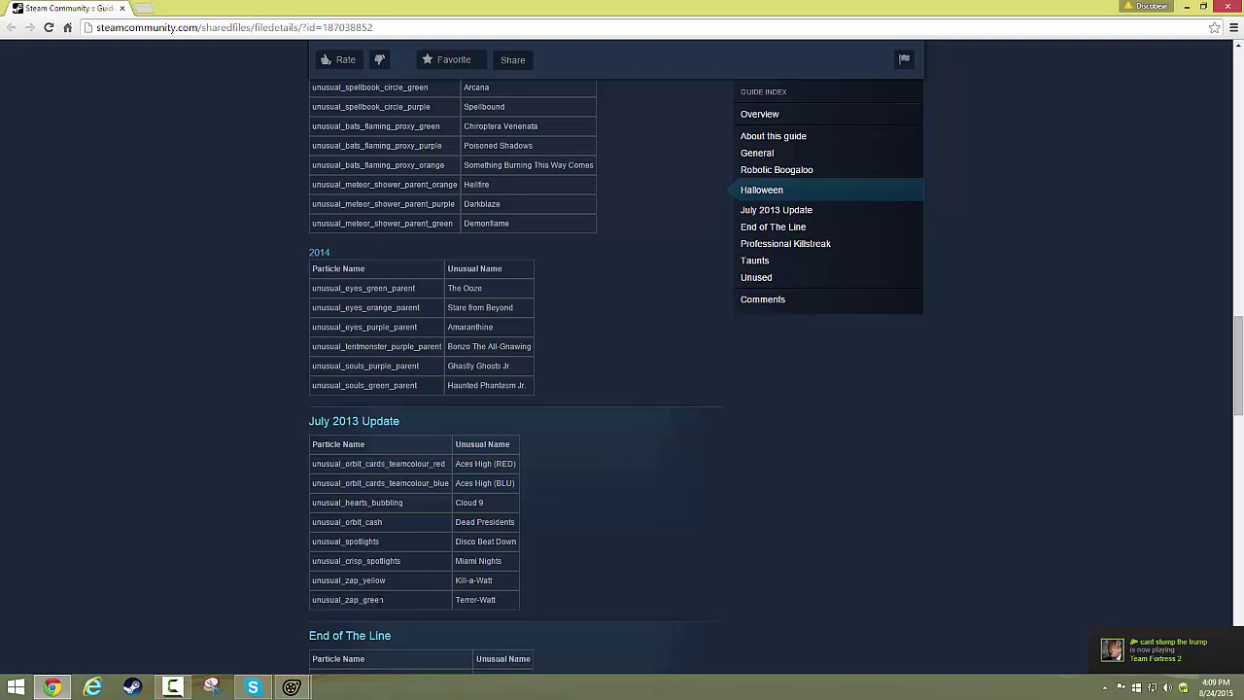
left_click(292, 687)
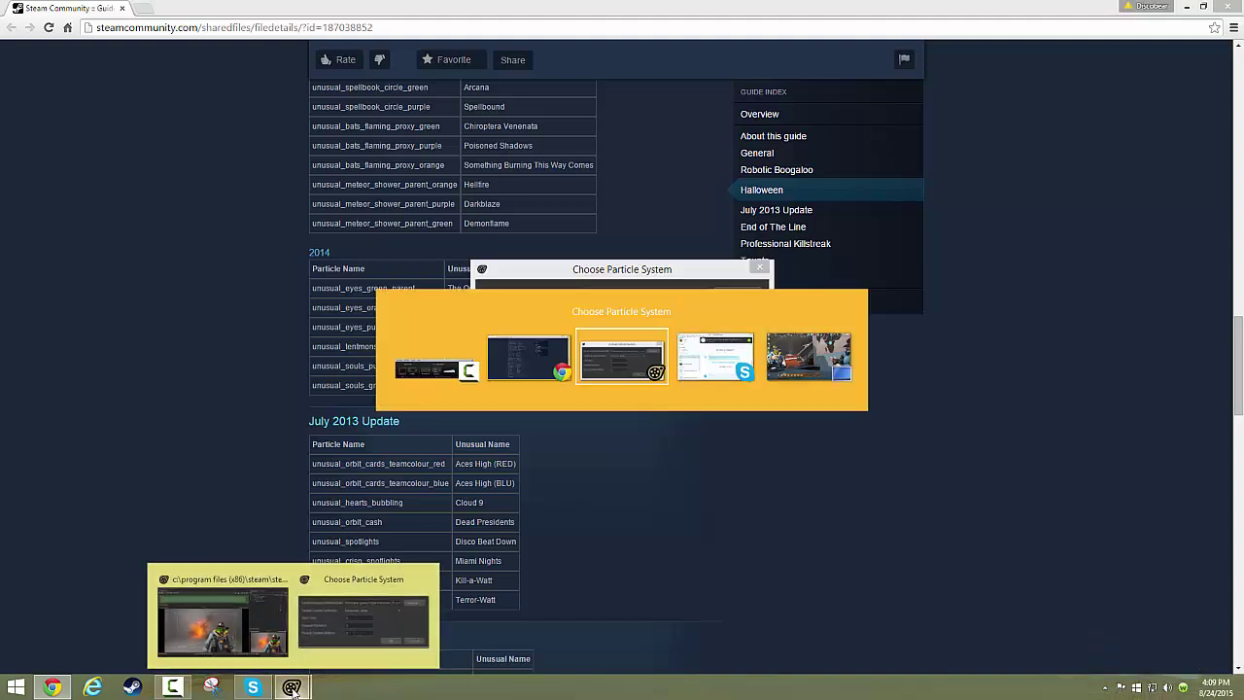
Scroll the particle definition list down to unusual_zap_green and select it.
left_click(641, 311)
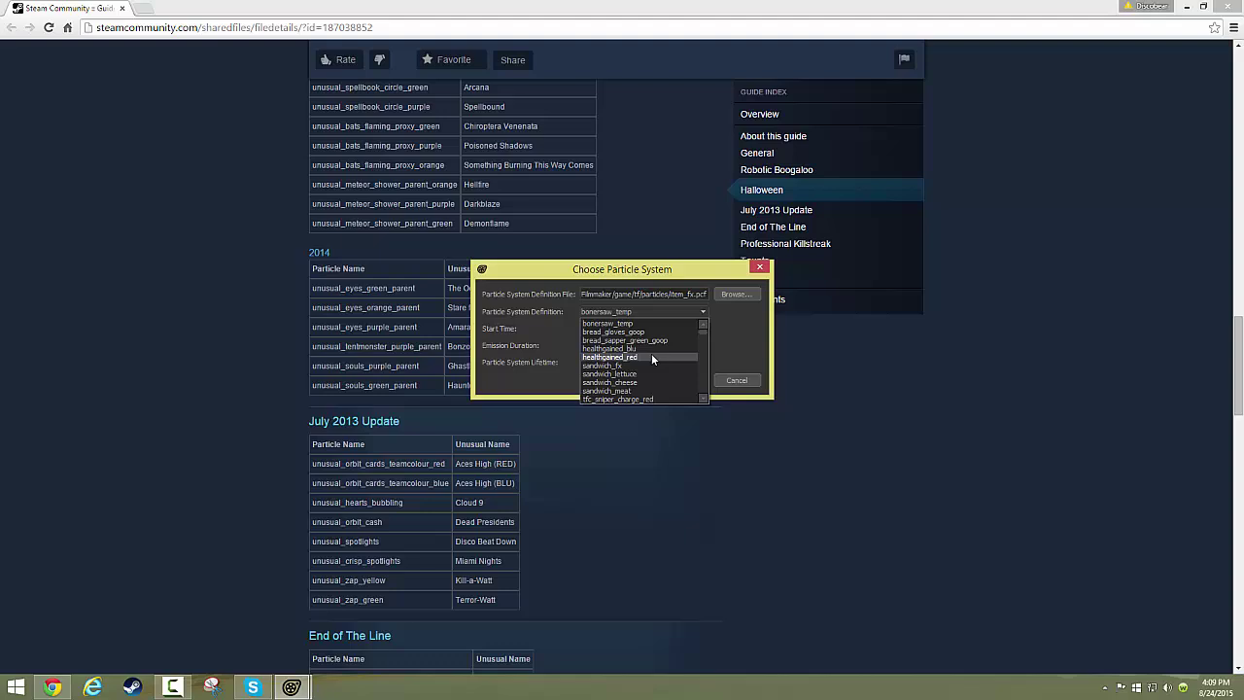
scroll(651, 353, "down", 9)
scroll(651, 358, "down", 10)
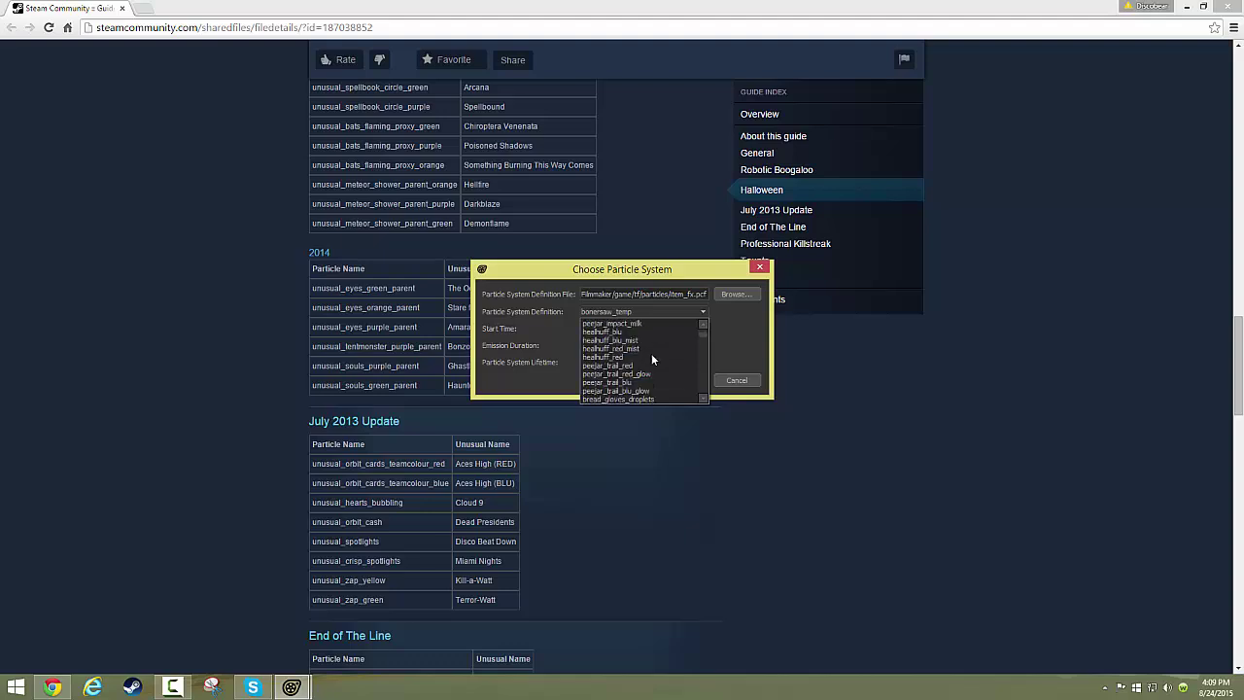
scroll(651, 357, "down", 10)
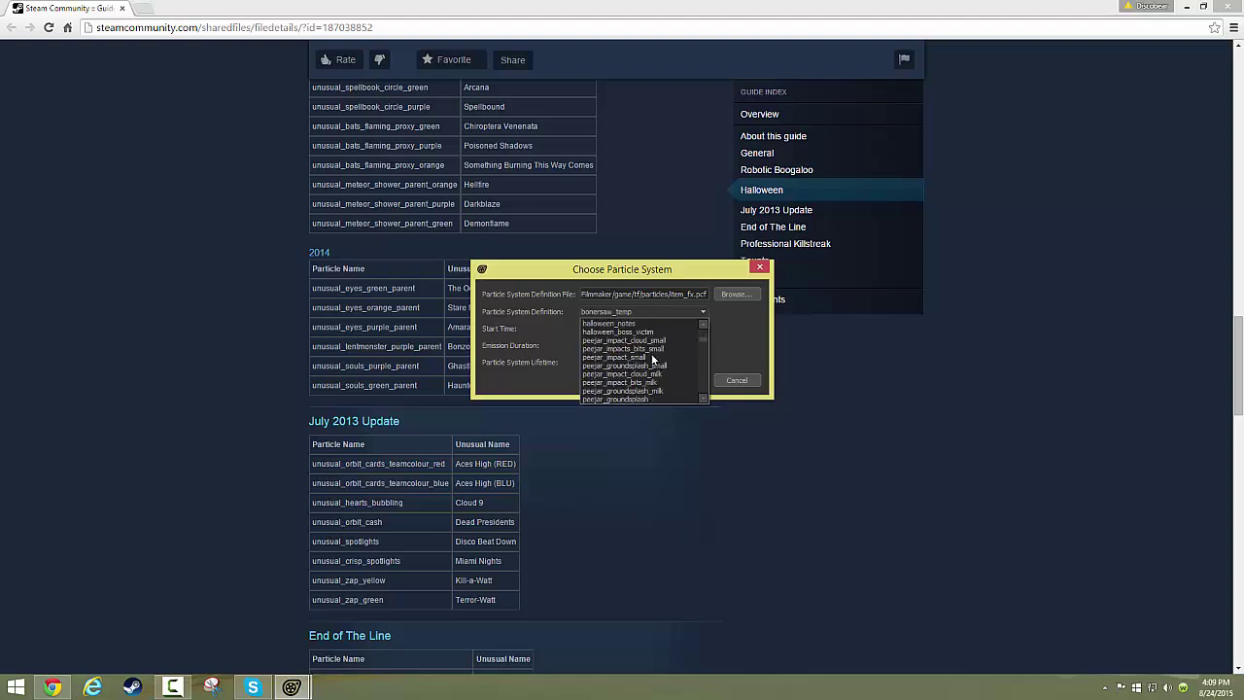
scroll(646, 385, "down", 8)
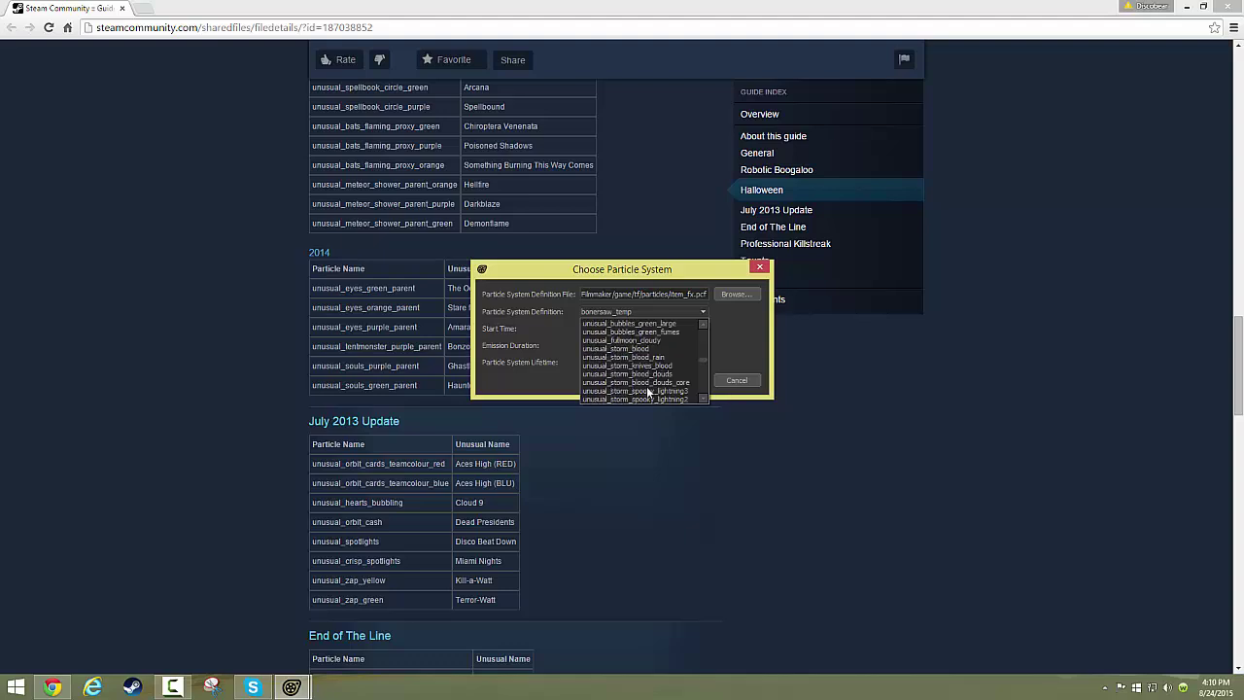
scroll(646, 388, "down", 6)
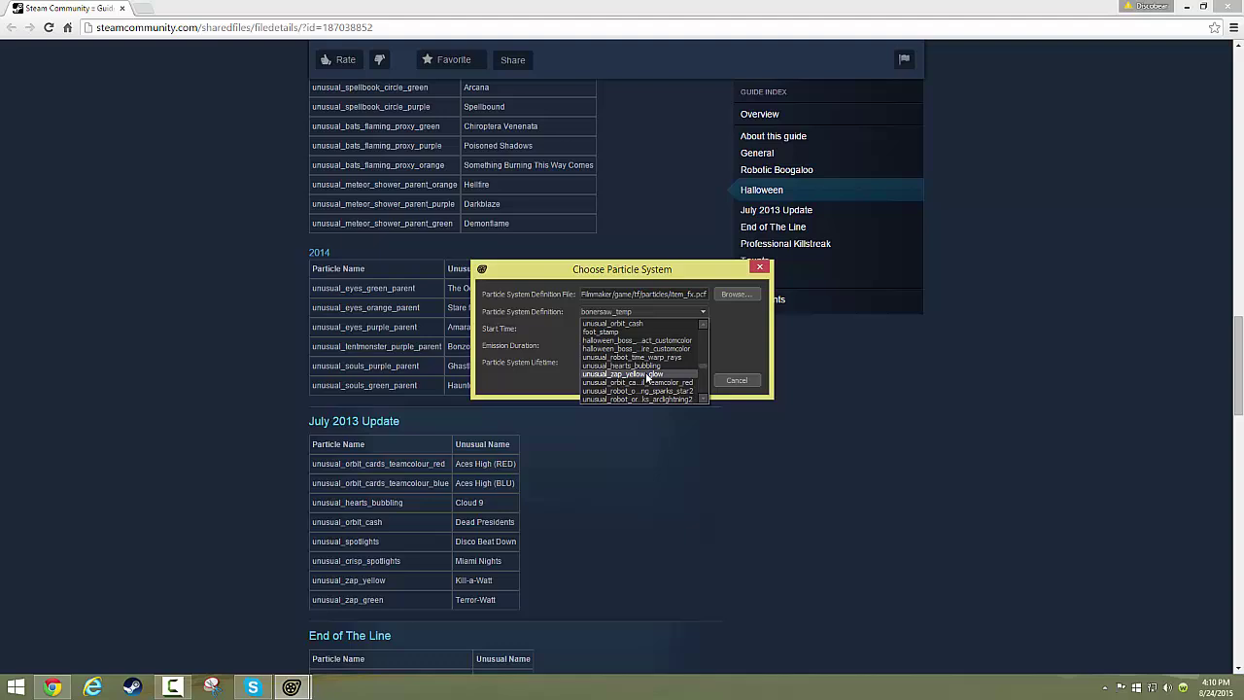
scroll(643, 377, "down", 5)
scroll(646, 377, "down", 1)
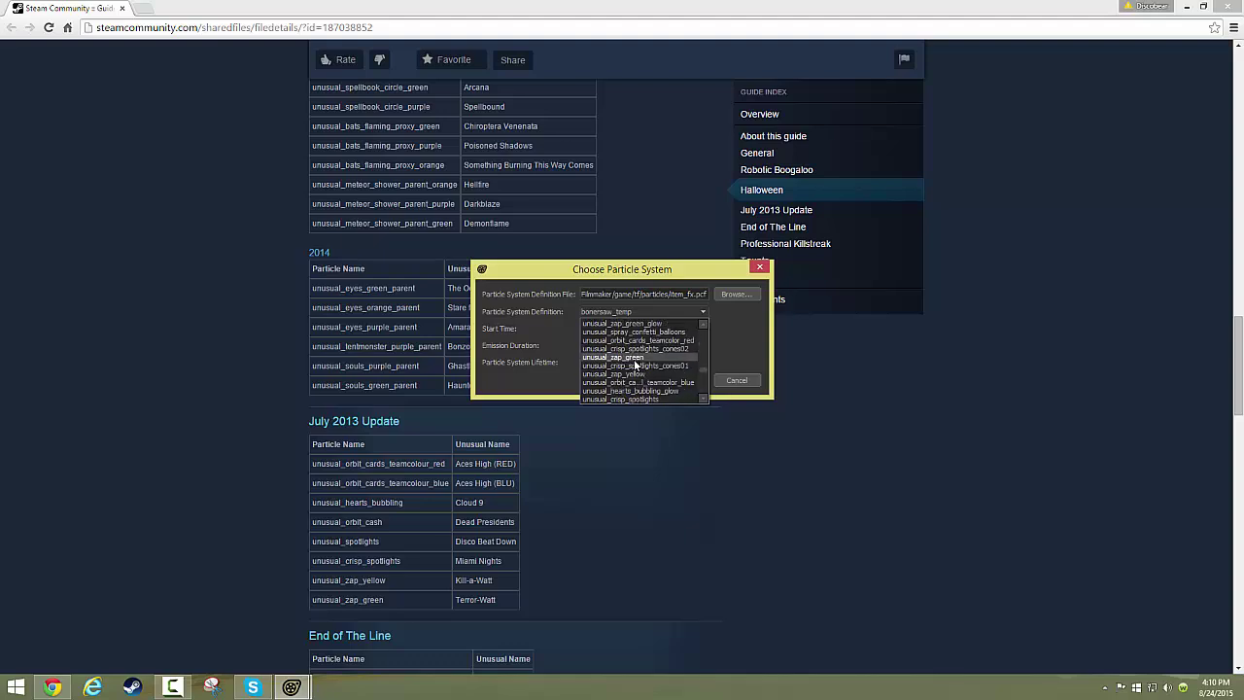
left_click(635, 359)
Give the zap start time -3, emission duration and lifetime 99, and create it.
left_click_drag(606, 331, 576, 328)
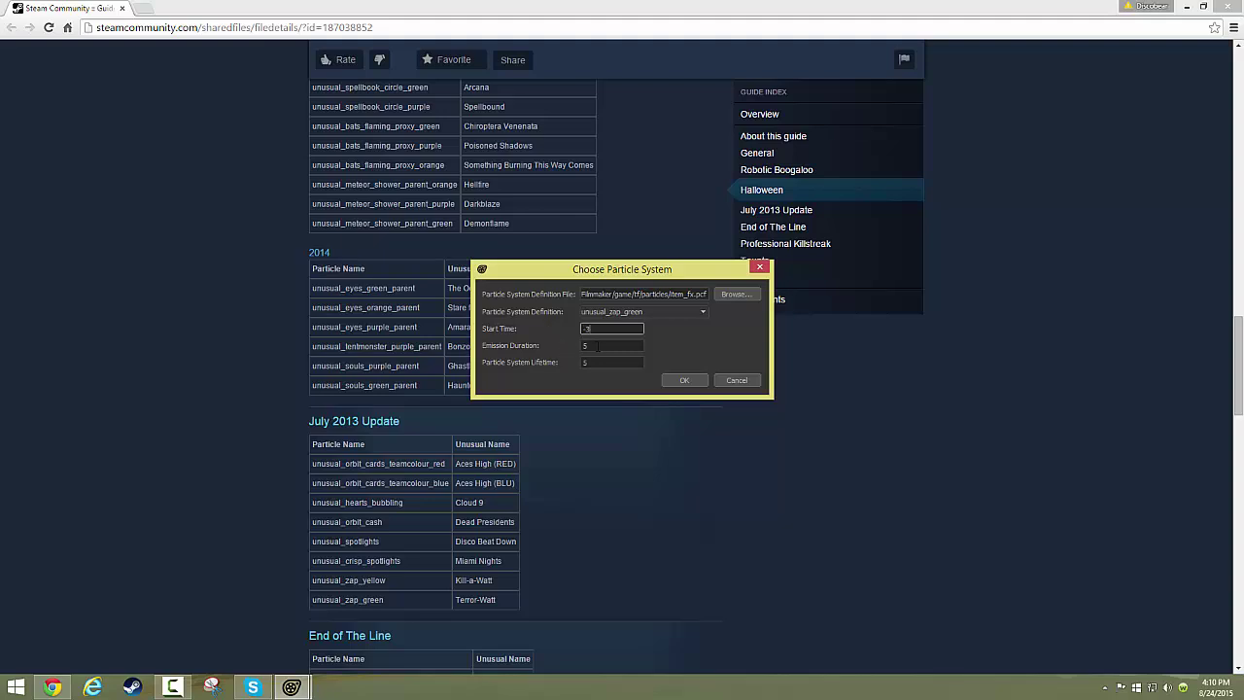
left_click_drag(599, 344, 574, 345)
type("99")
key("Tab")
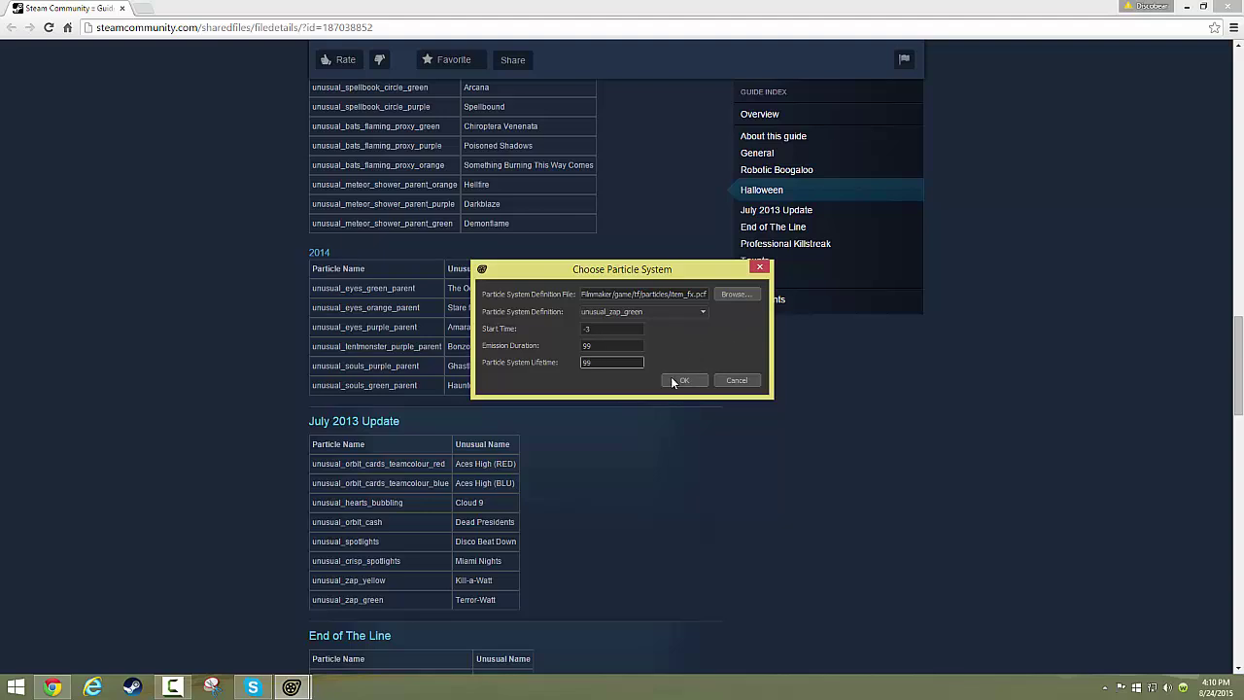
left_click(680, 380)
left_click(291, 687)
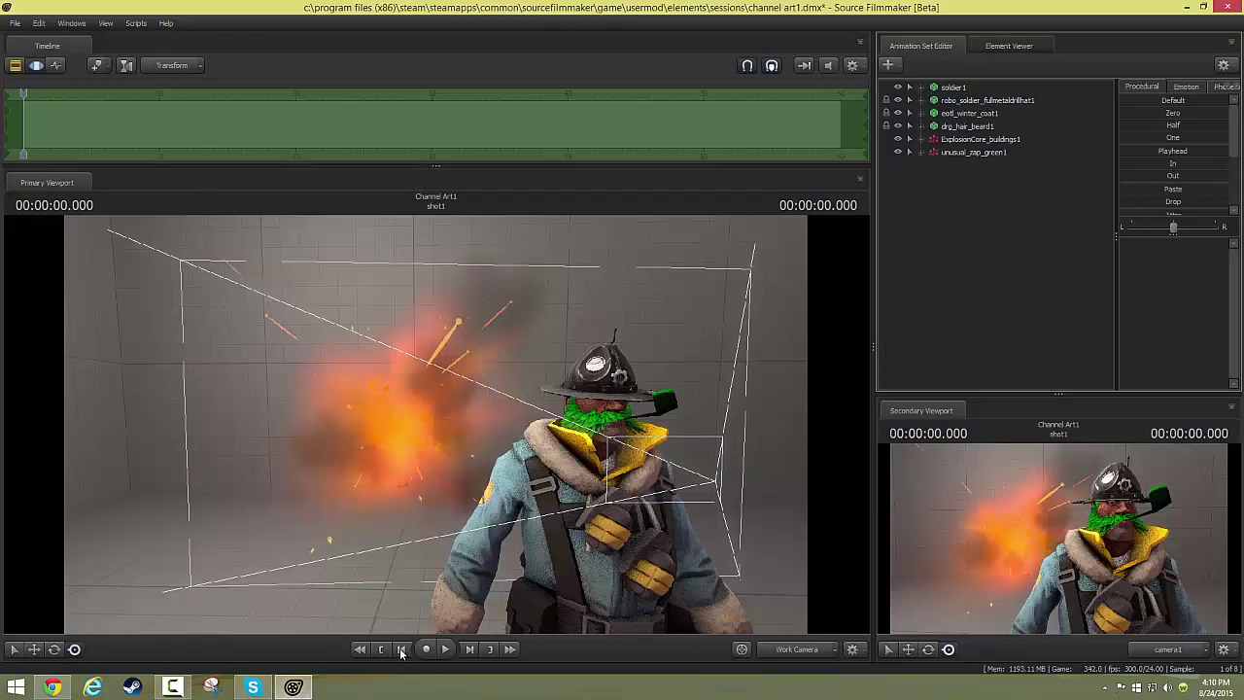
Redraw the green zap and expand the drill hat's Body group to select bip_head.
left_click(402, 649)
left_click(470, 649)
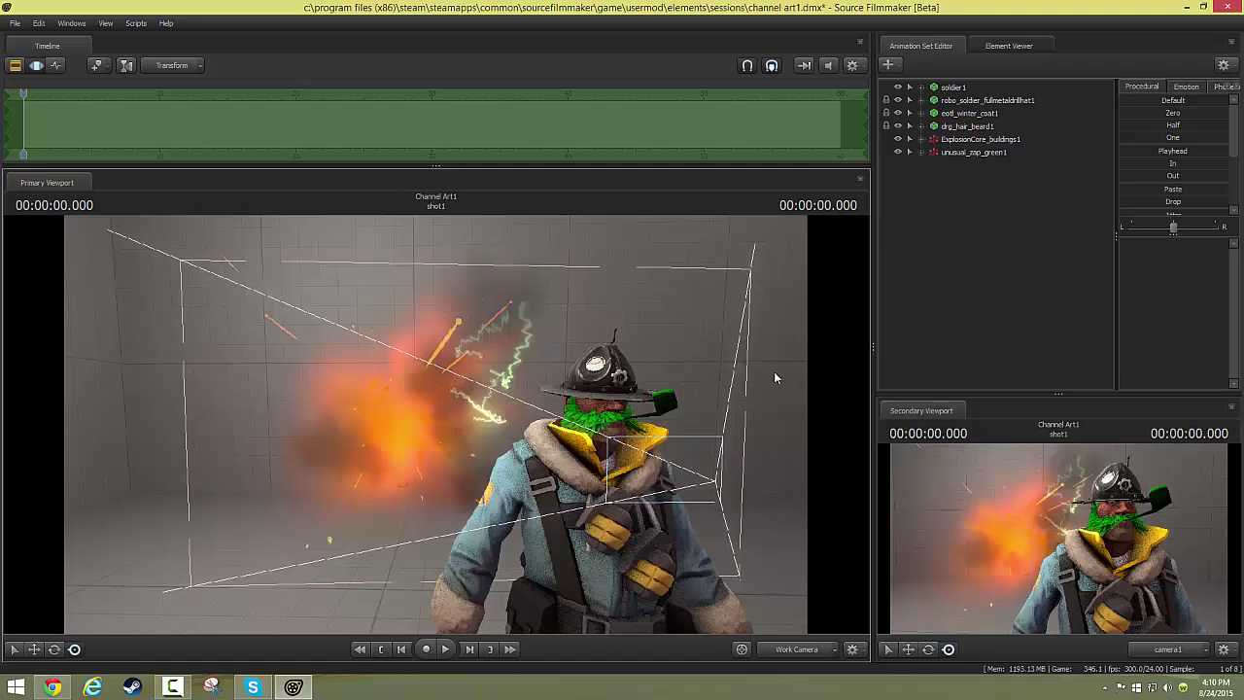
left_click(960, 103)
left_click(935, 114)
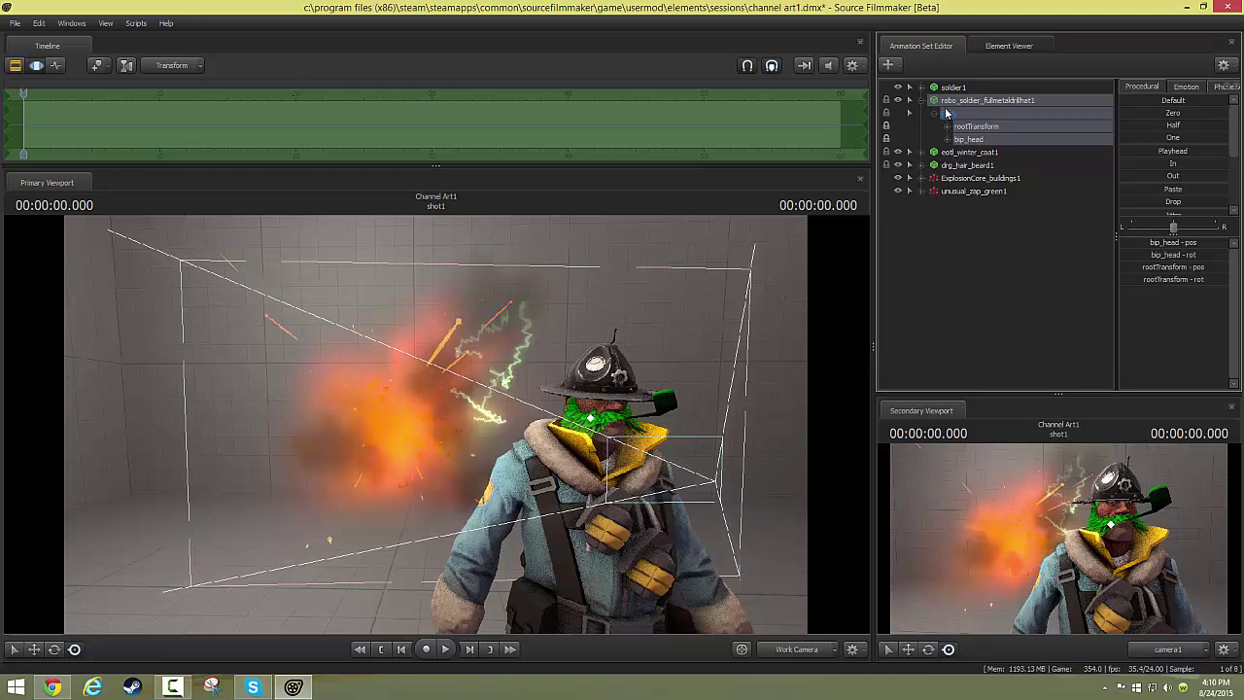
left_click(968, 139)
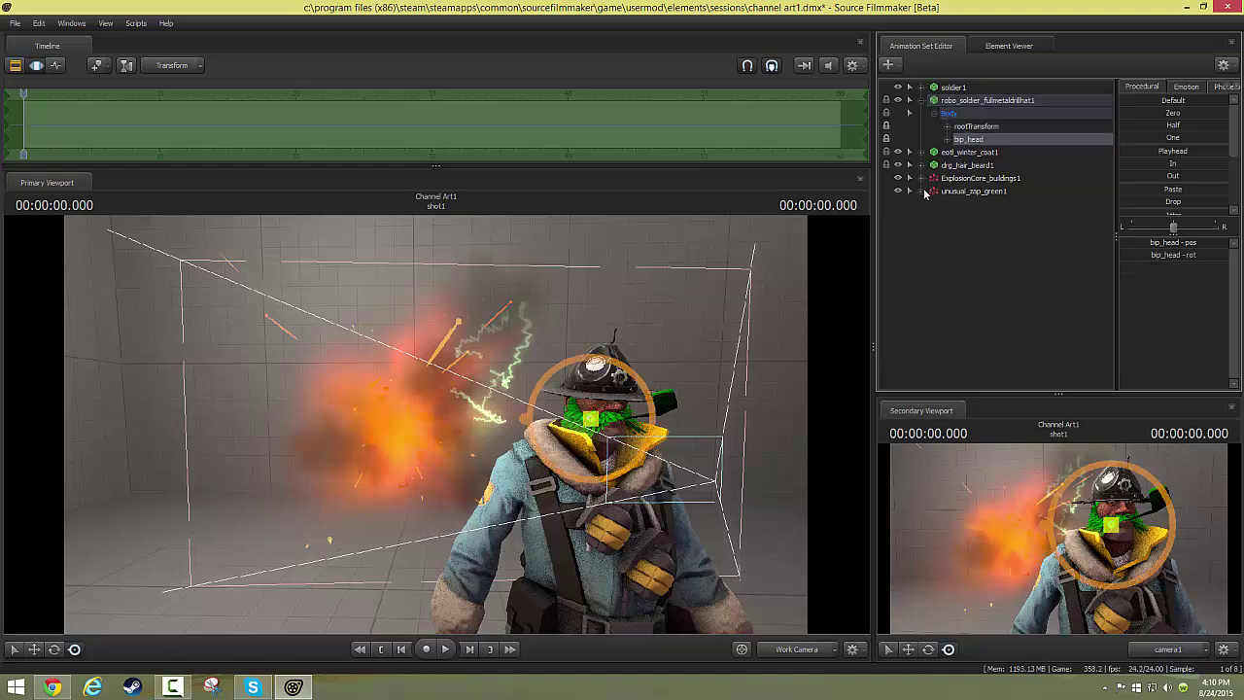
Expose unusual_zap_green1's transform control under its all group, then reselect the hat's bip_head.
left_click(934, 205)
left_click(971, 218)
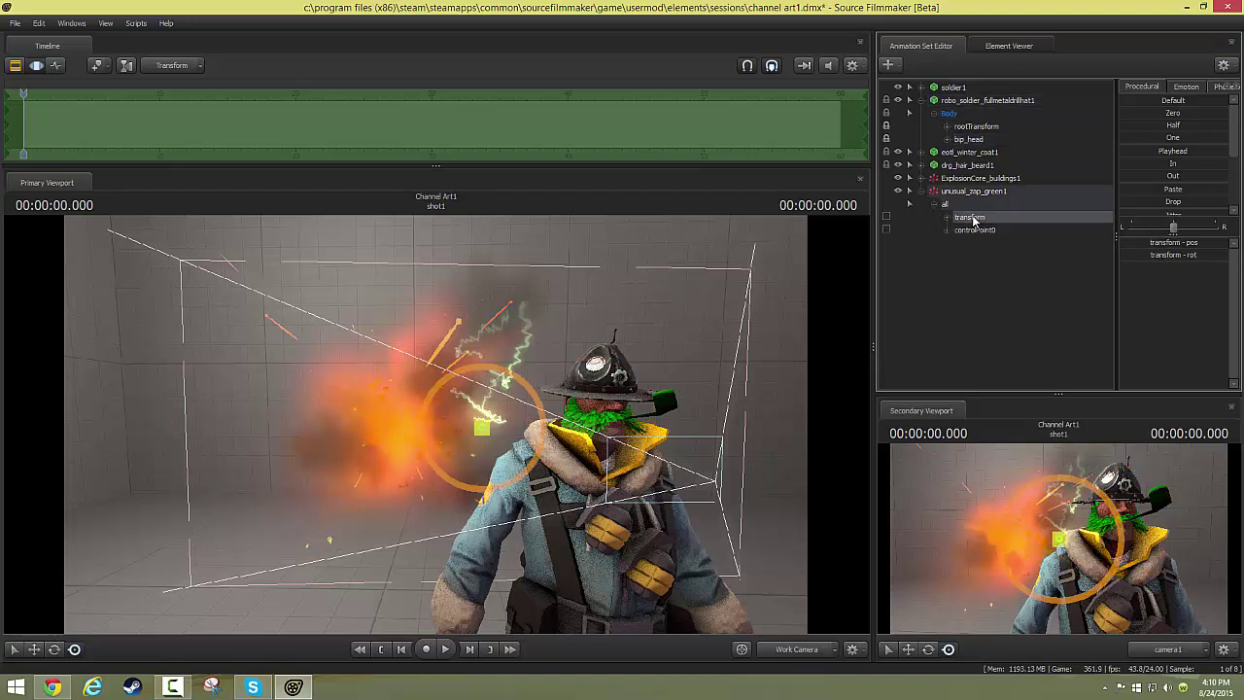
left_click(976, 127)
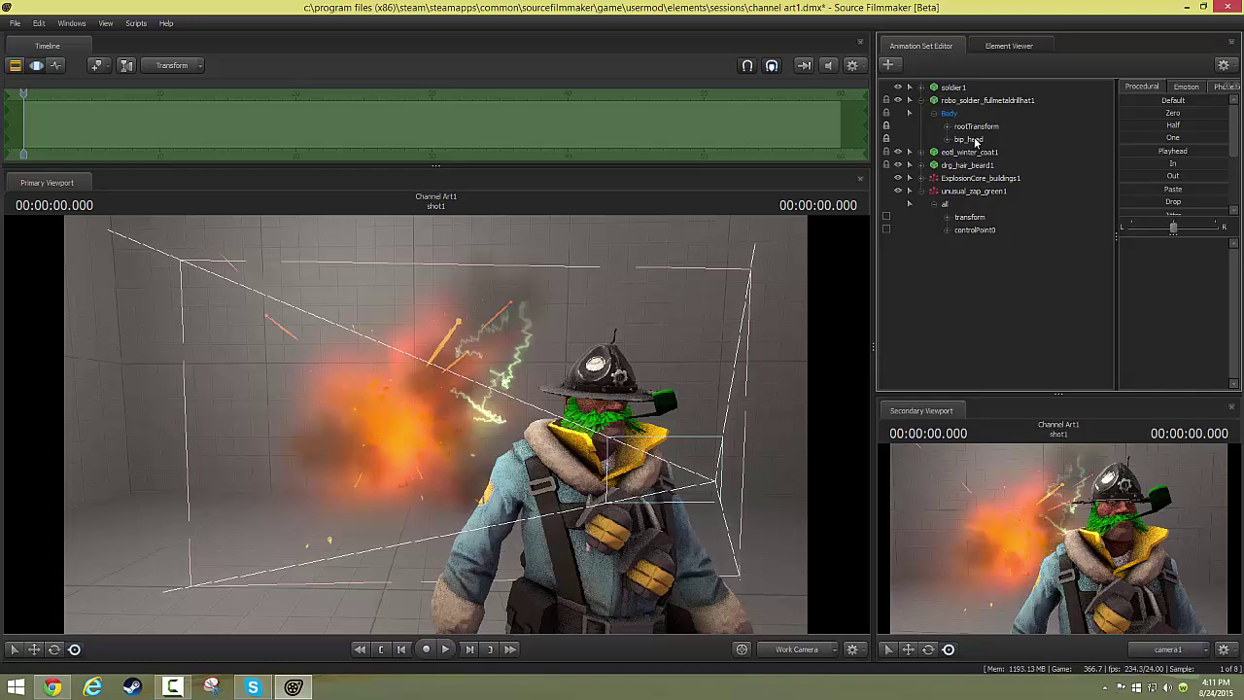
left_click(976, 141)
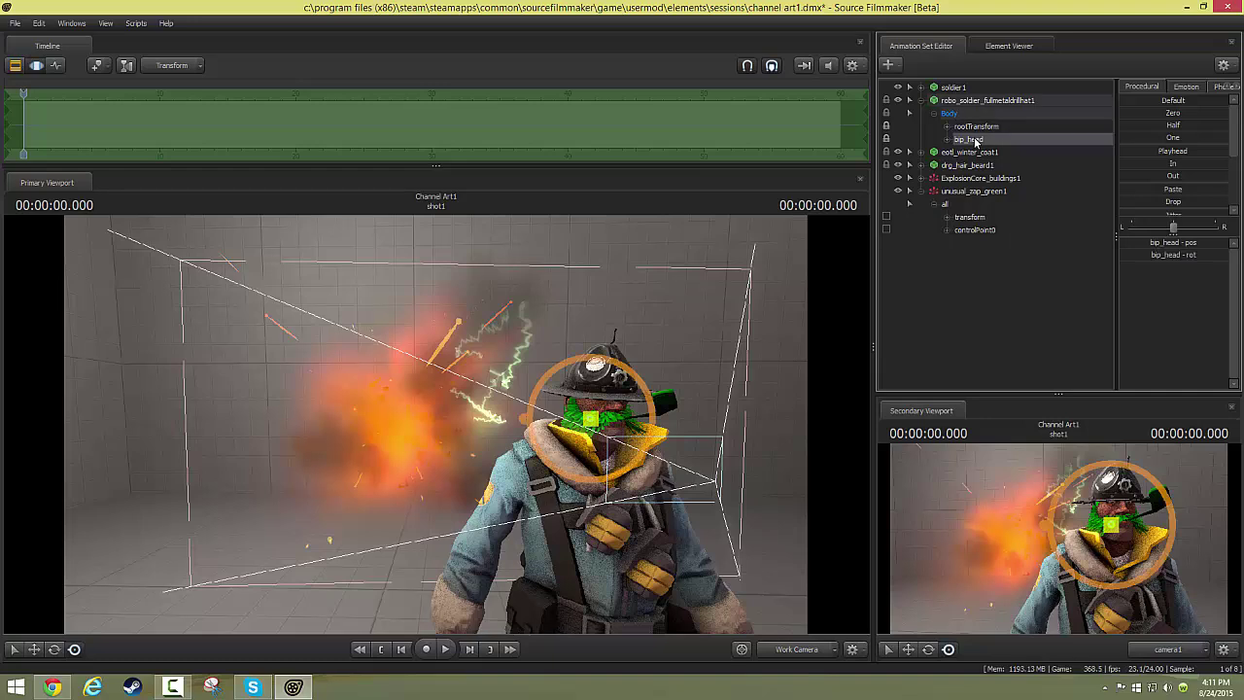
Constrain the zap effect's transform to the hat's bip_head bone.
left_click_drag(1038, 194, 965, 221)
left_click(967, 218)
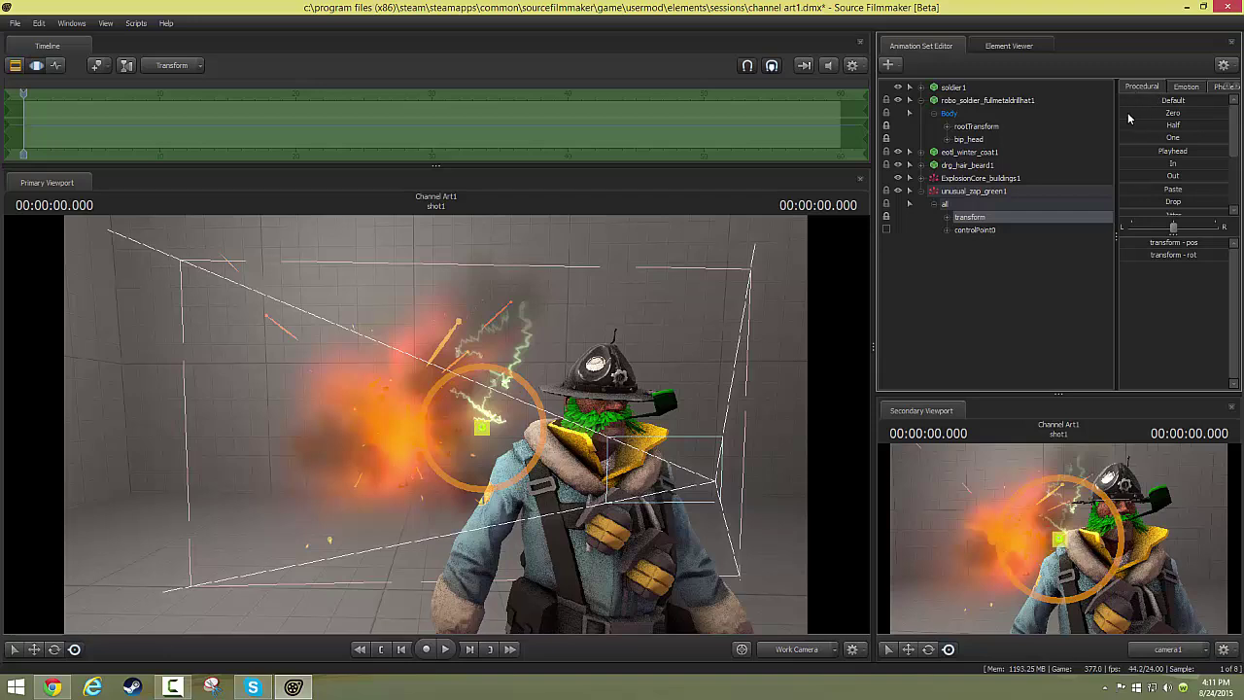
left_click(1129, 115)
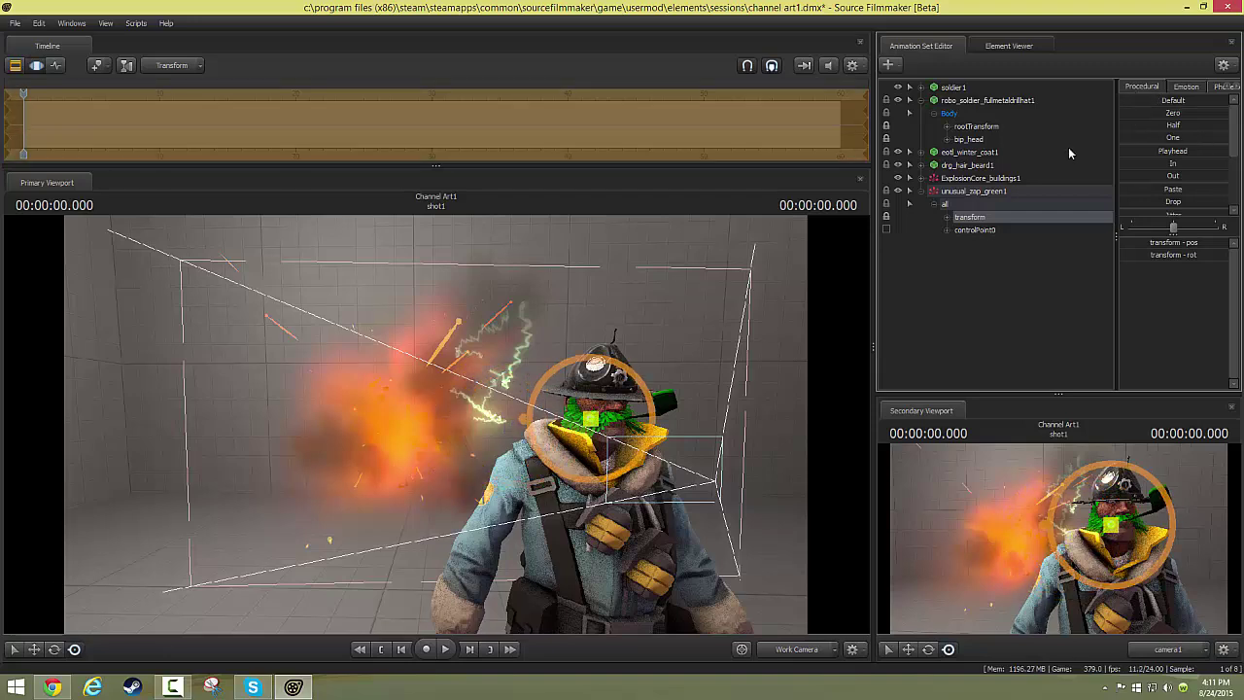
Step frames to re-simulate the zap and swing the work camera closer to the hat.
left_click(401, 649)
left_click(470, 649)
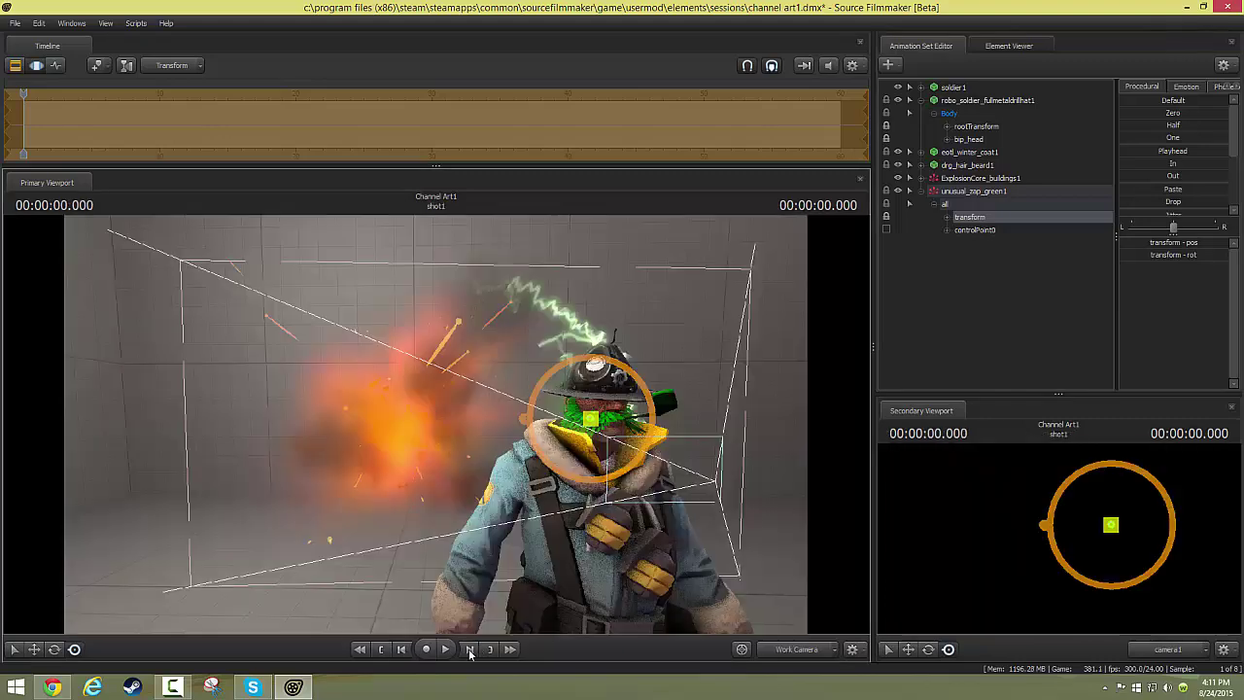
mouse_move(758, 516)
left_mouse_down()
mouse_move(680, 515)
mouse_move(753, 517)
left_mouse_up()
right_click(957, 194)
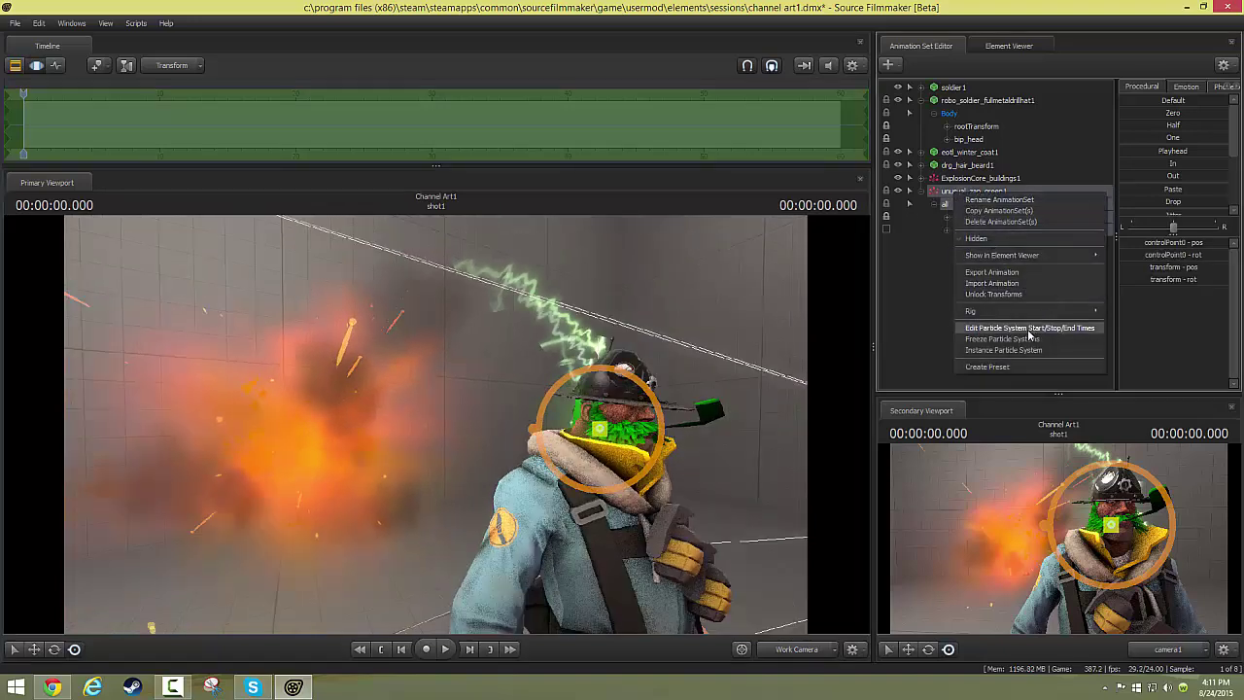
left_click(444, 649)
left_click(444, 649)
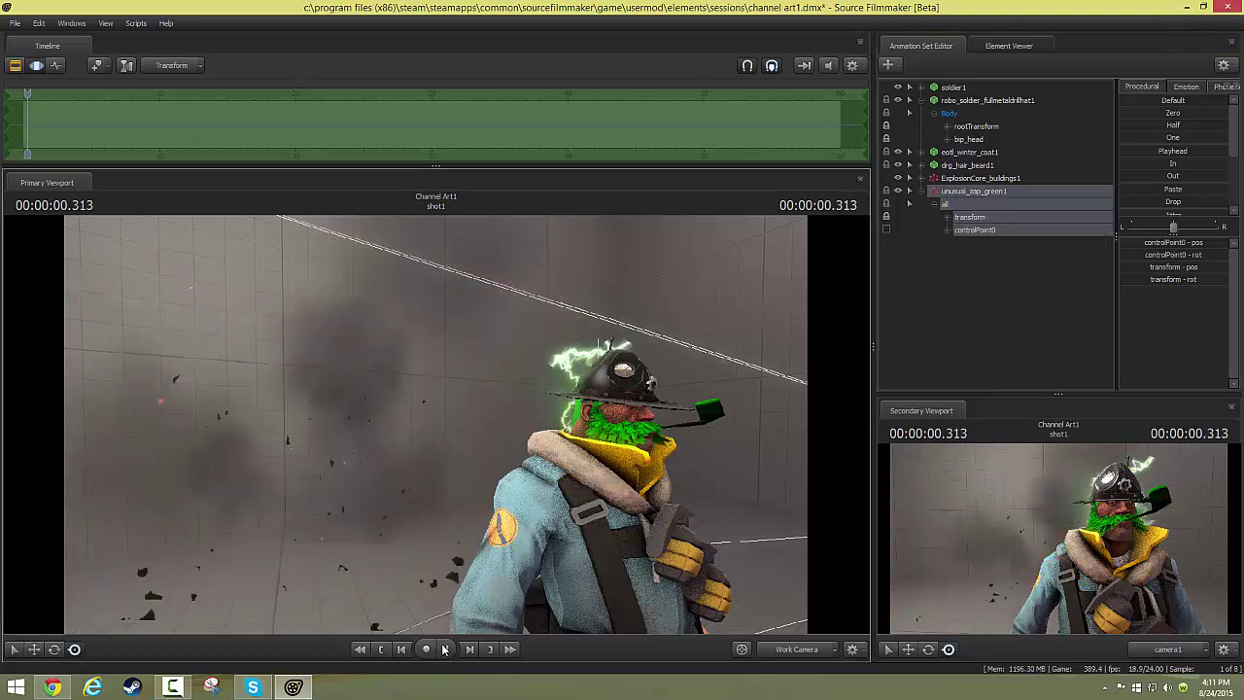
left_click(444, 649)
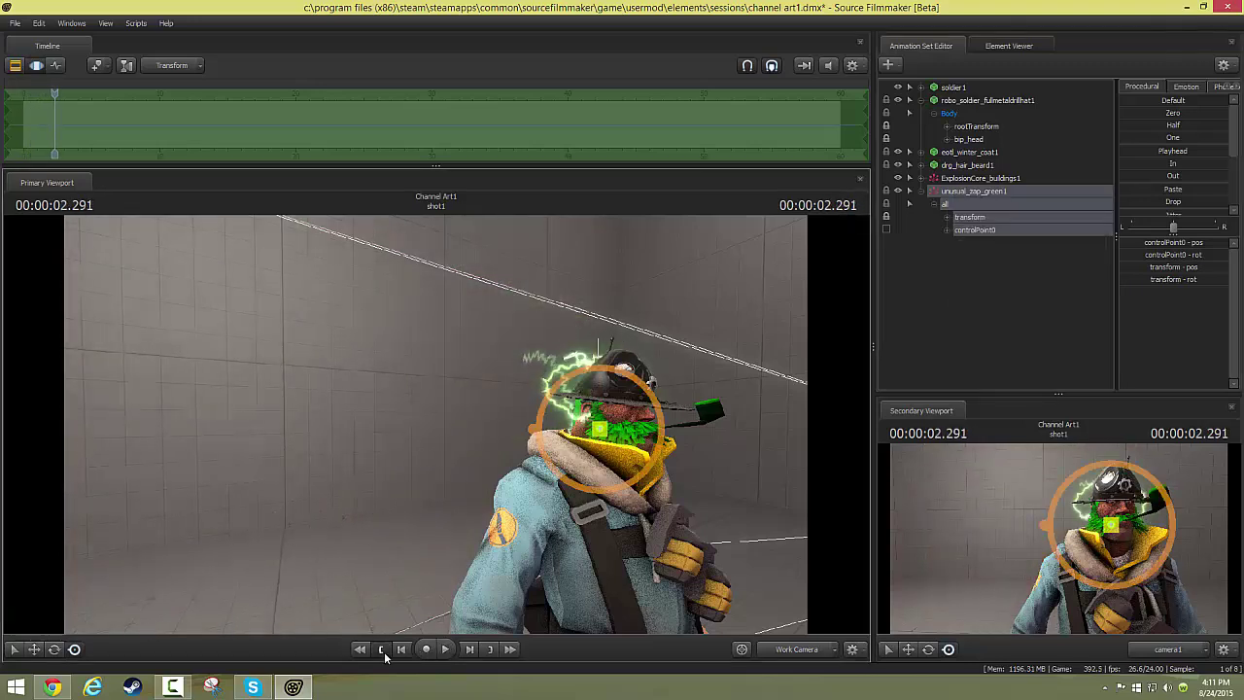
left_click(401, 649)
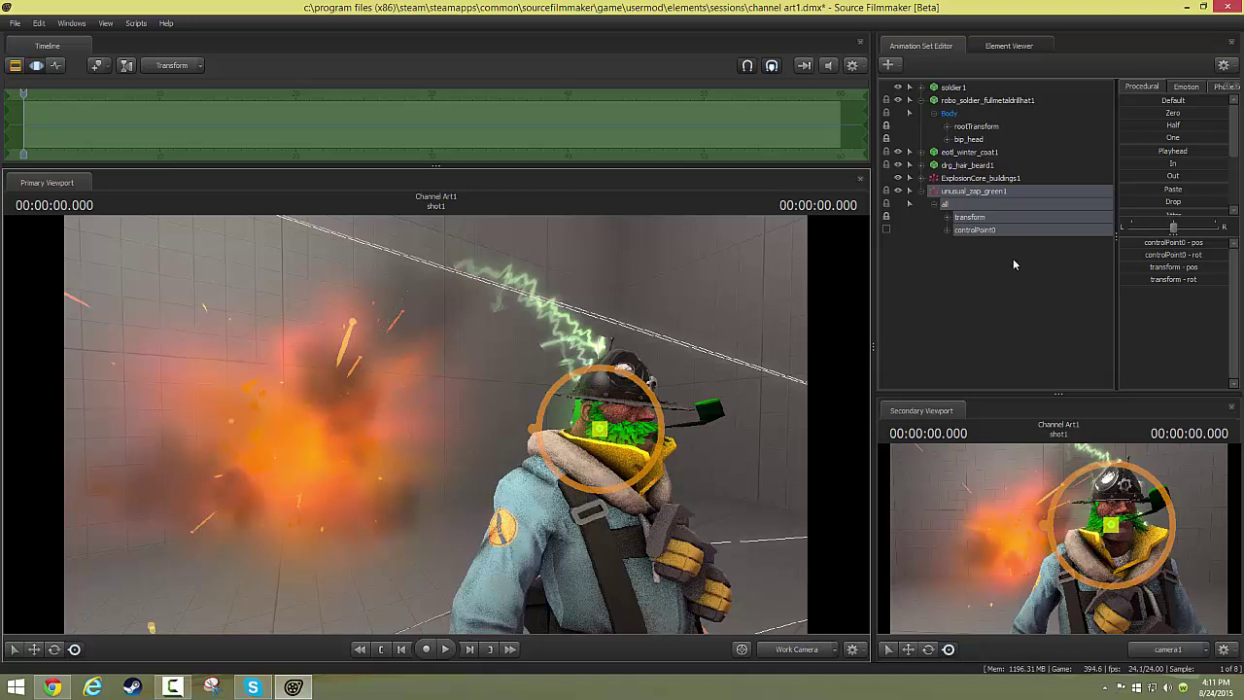
Change unusual_zap_green1's particle start time from -3 in the Start/Stop/End Times editor.
right_click(957, 193)
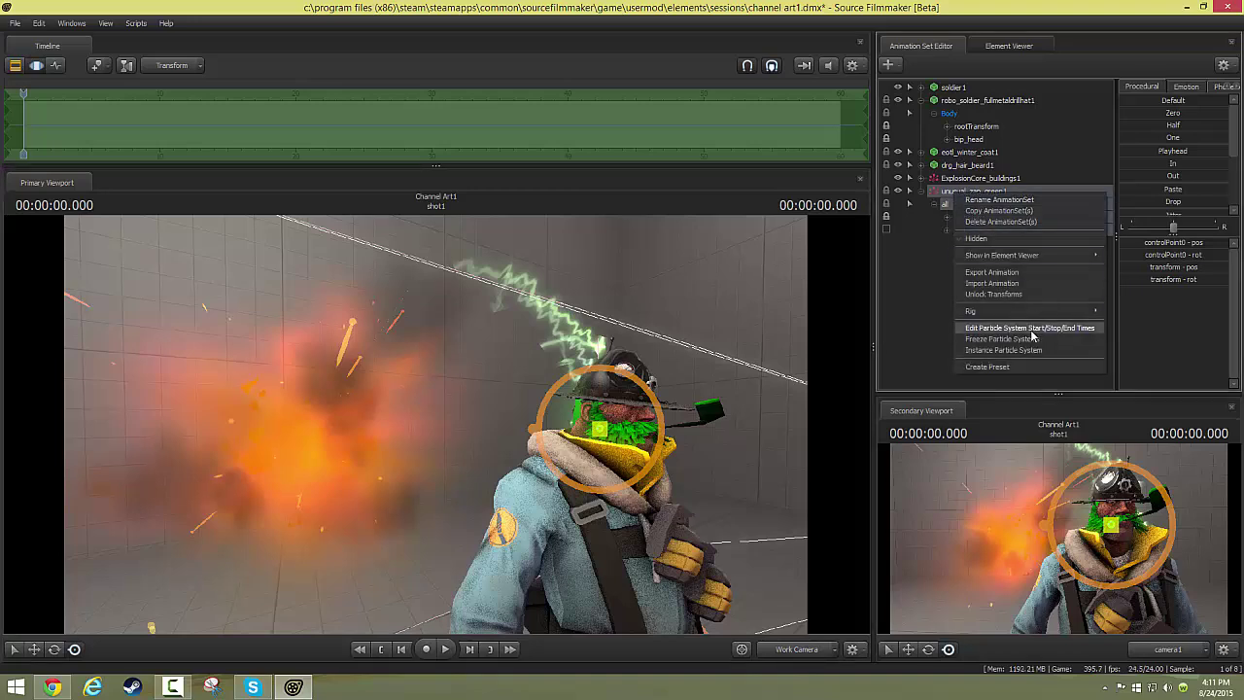
left_click(1030, 328)
left_click(649, 303)
key("BackSpace")
key("BackSpace")
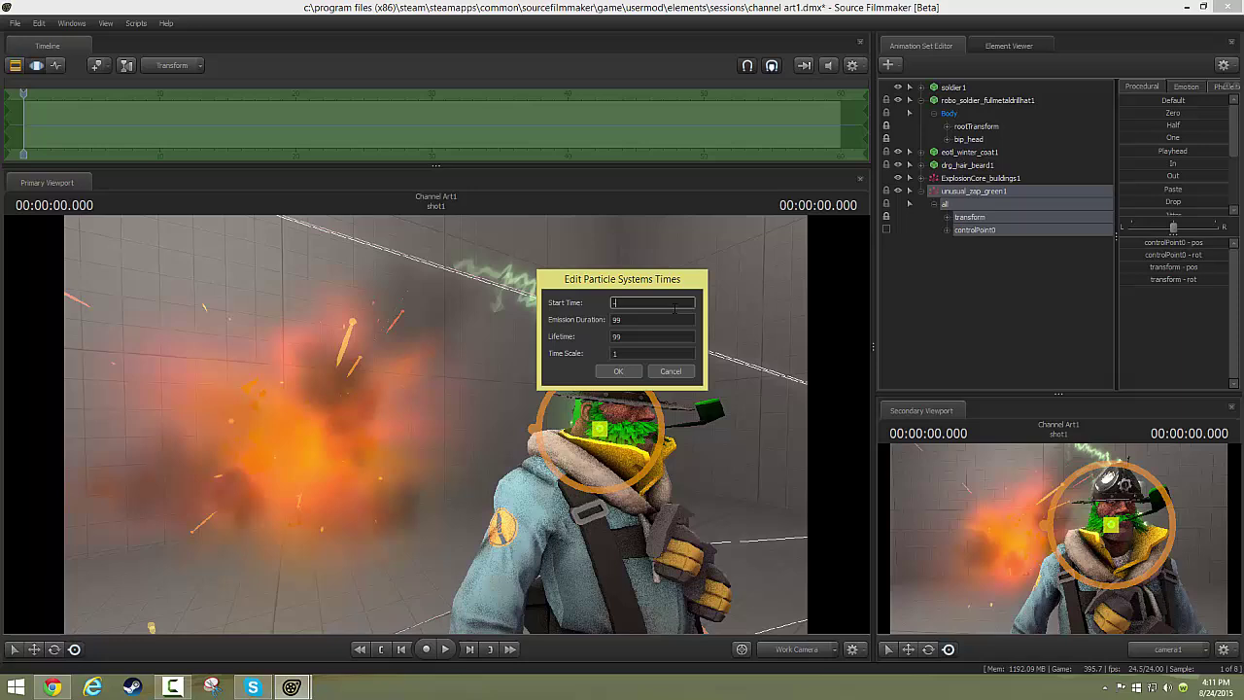
type("-")
left_click(618, 370)
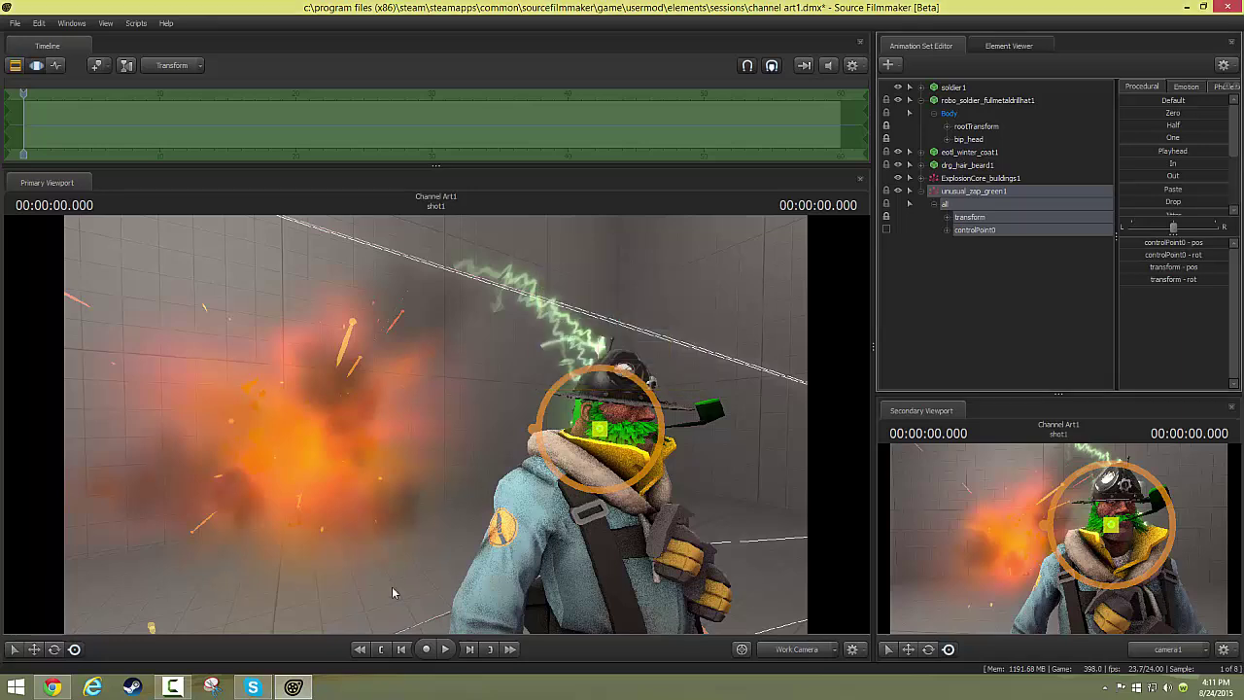
Re-simulate the zap at the first frame and orbit to view the soldier from the front.
left_click(399, 649)
left_click(470, 649)
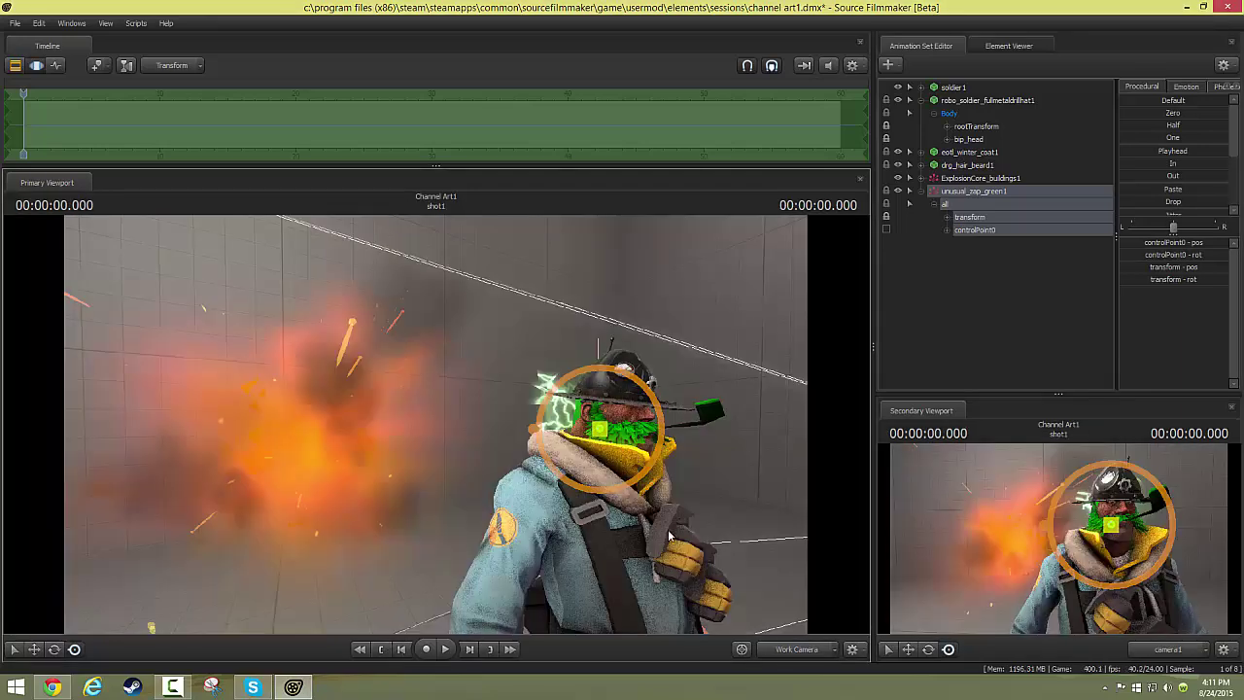
left_click_drag(442, 422, 863, 251)
left_click_drag(756, 298, 802, 292)
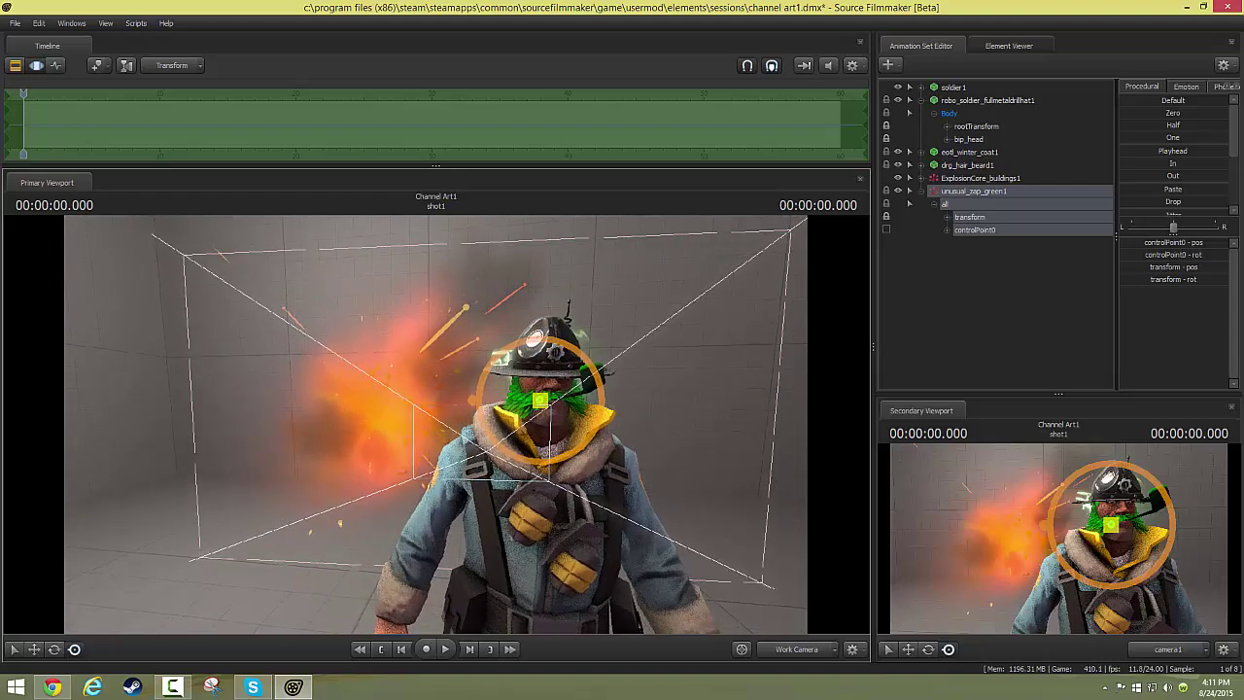